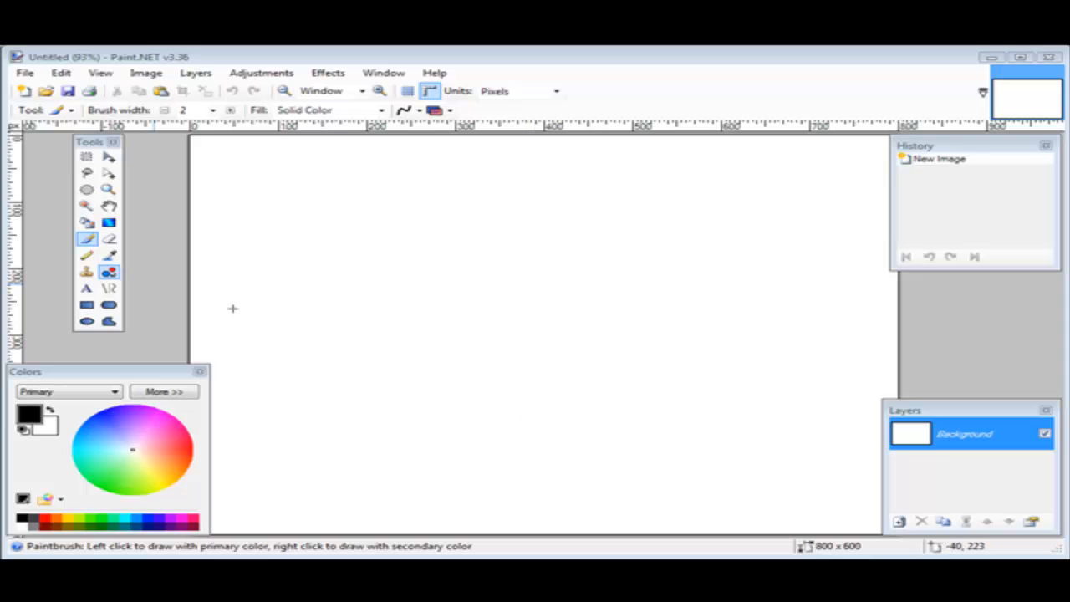
Resize the canvas to 650 by 125 pixels without maintaining the aspect ratio
left_click(149, 76)
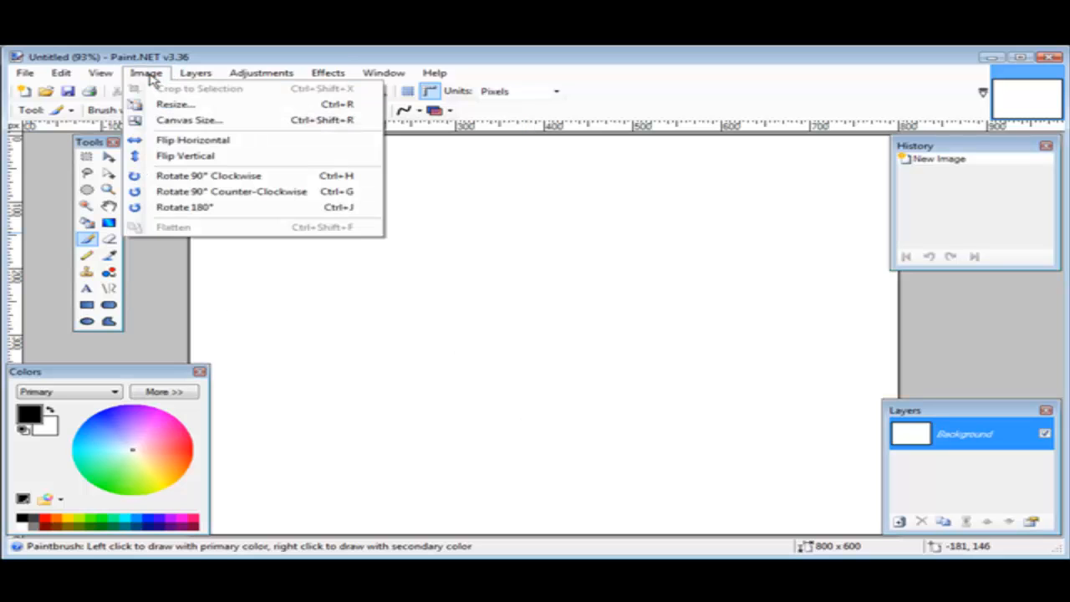
left_click(189, 119)
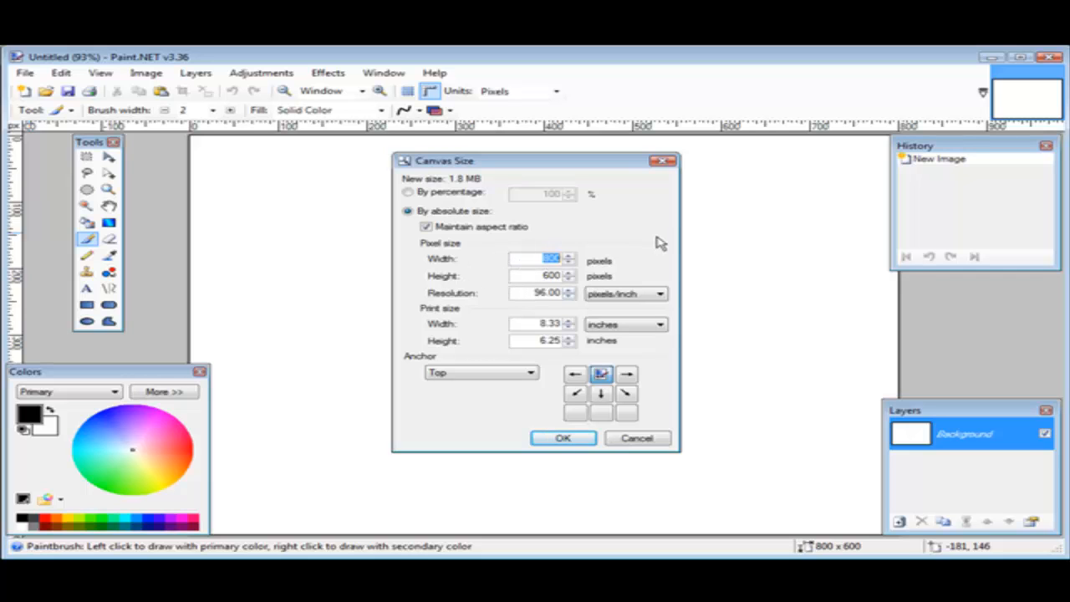
type("650")
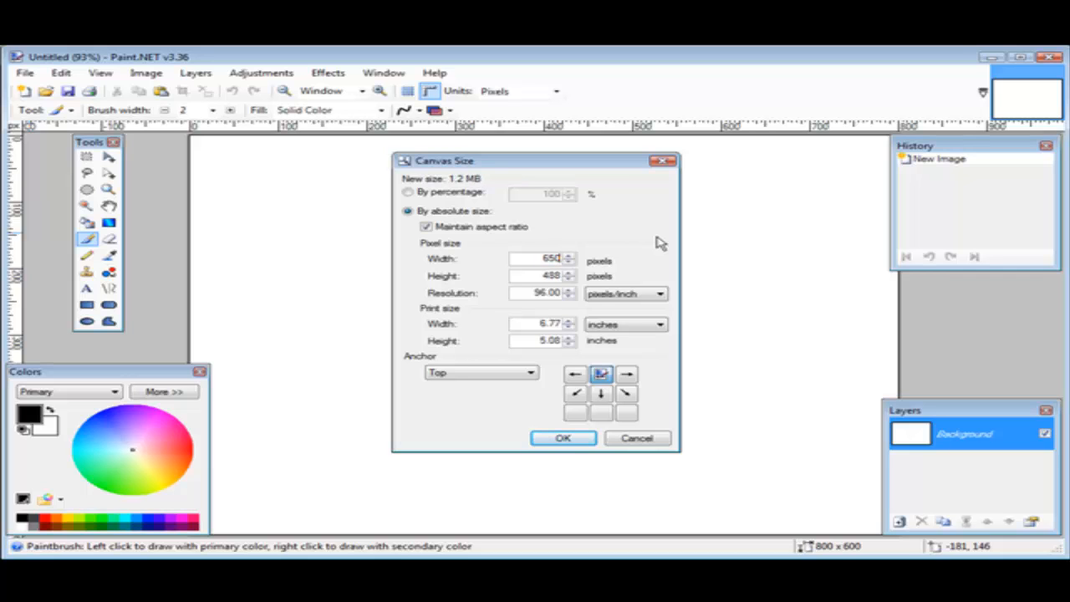
left_click(425, 227)
double_click(533, 276)
type("125")
key("Tab")
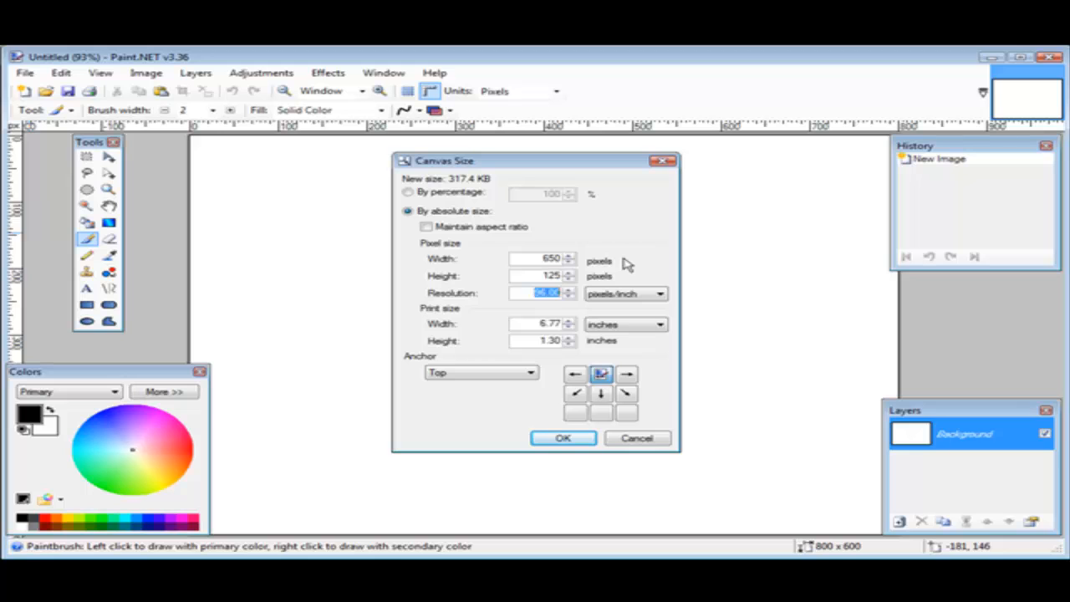
left_click(568, 438)
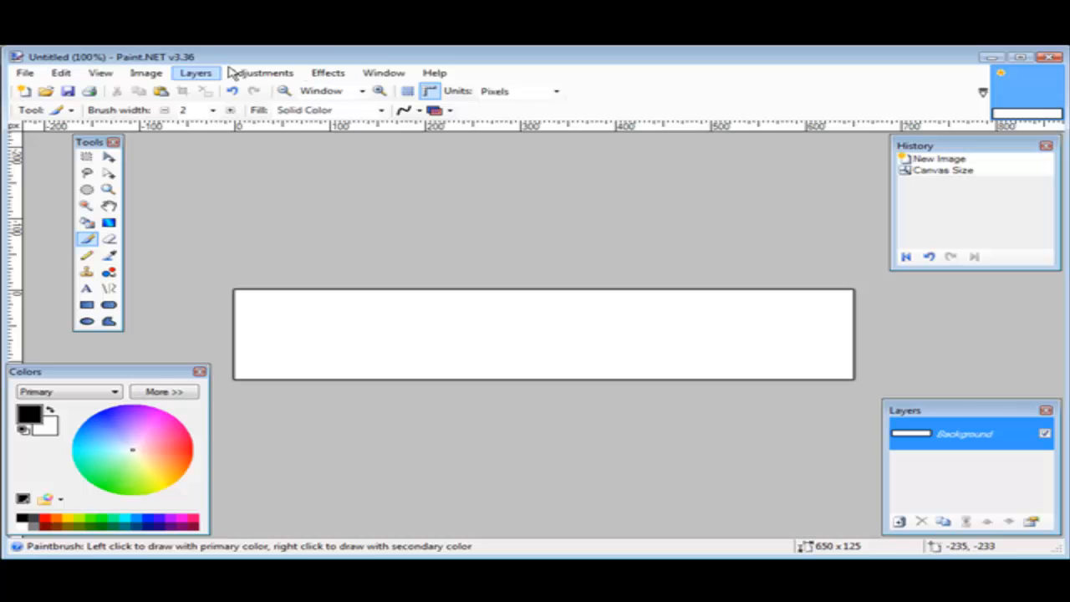
Add a new layer above the Background layer
left_click(198, 73)
left_click(242, 89)
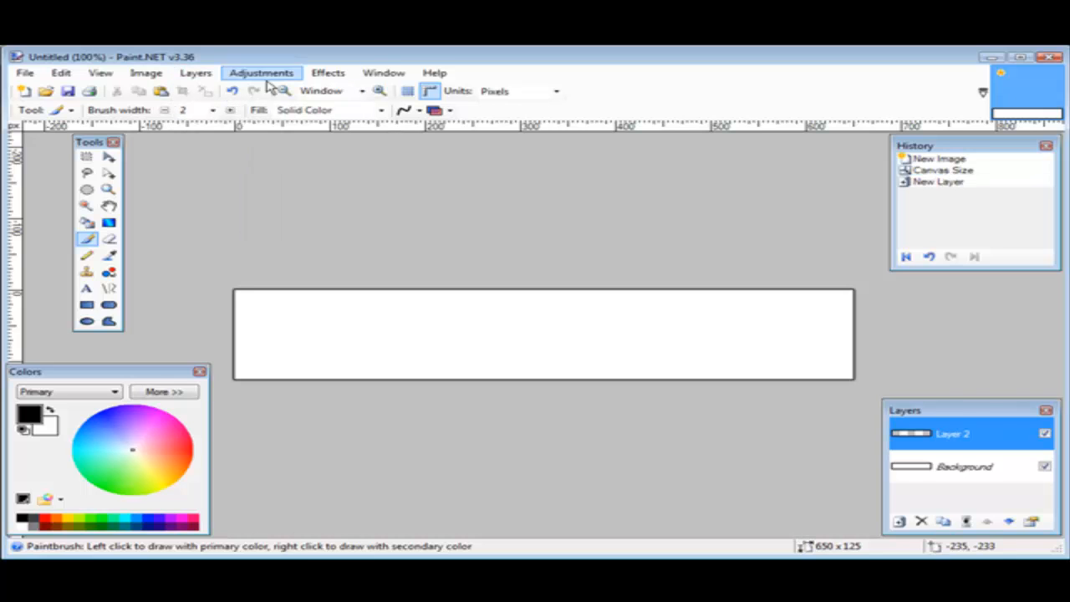
Move the History window over the canvas and close it
left_click_drag(962, 146, 521, 245)
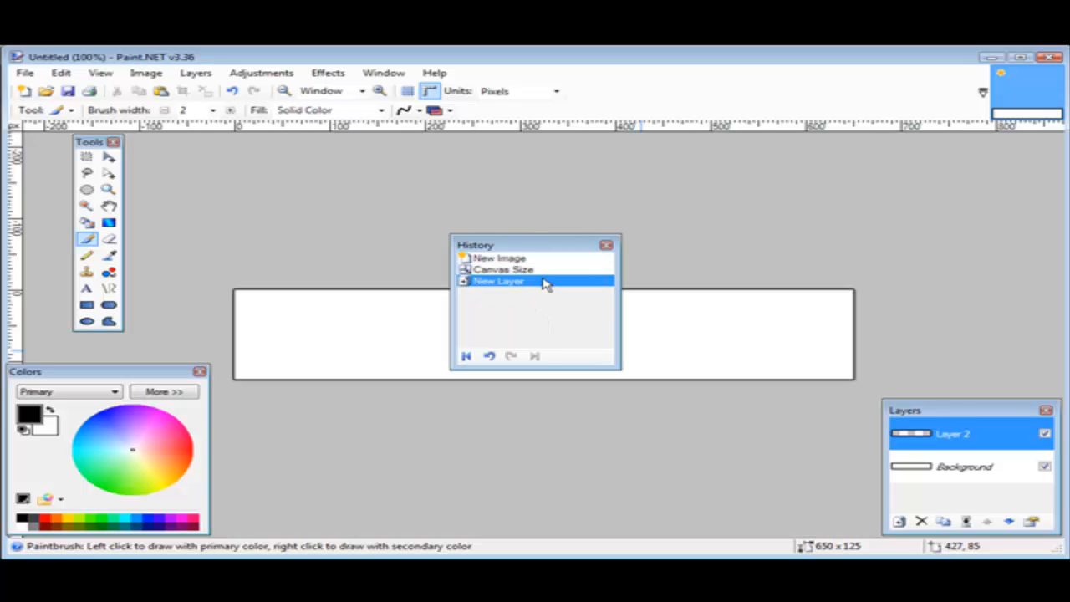
left_click_drag(517, 245, 956, 144)
key("Escape")
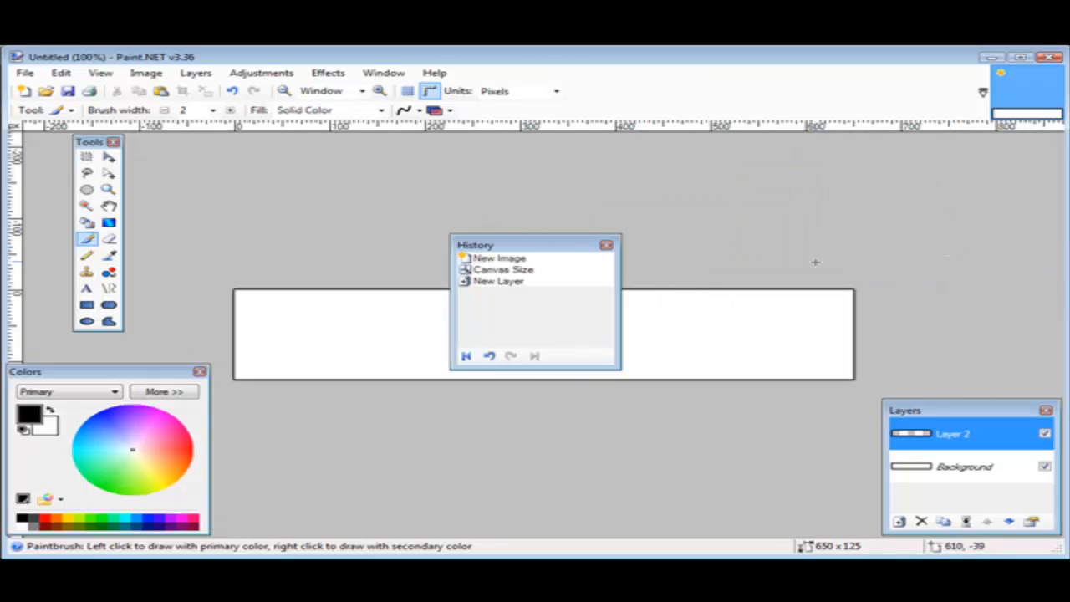
left_click(605, 243)
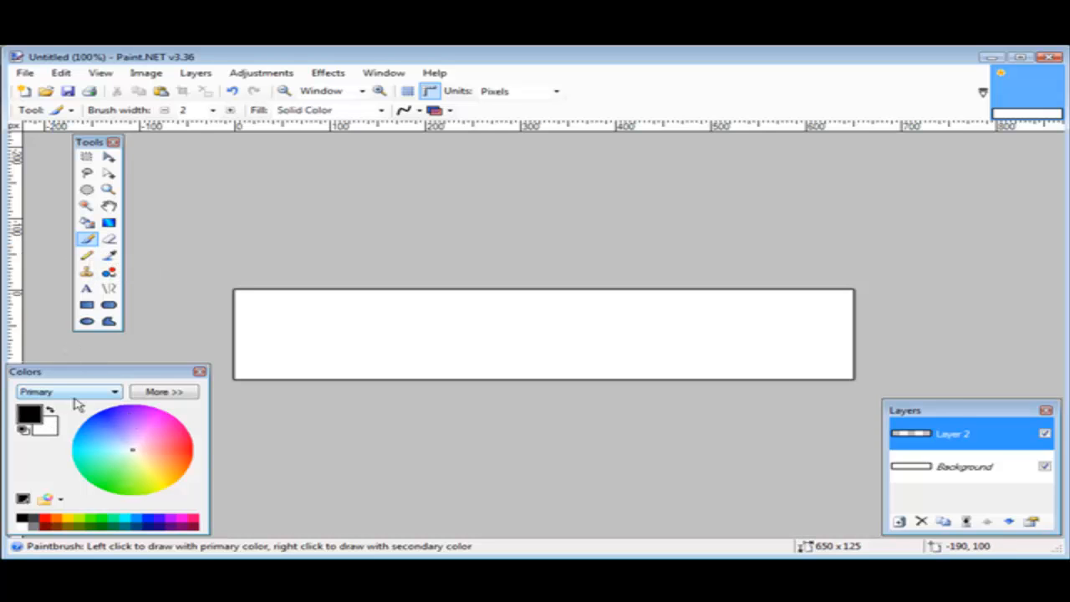
Choose light blue (63B9FF) as the primary color and fill the whole of Layer 2 with the Paint Bucket
left_click(99, 438)
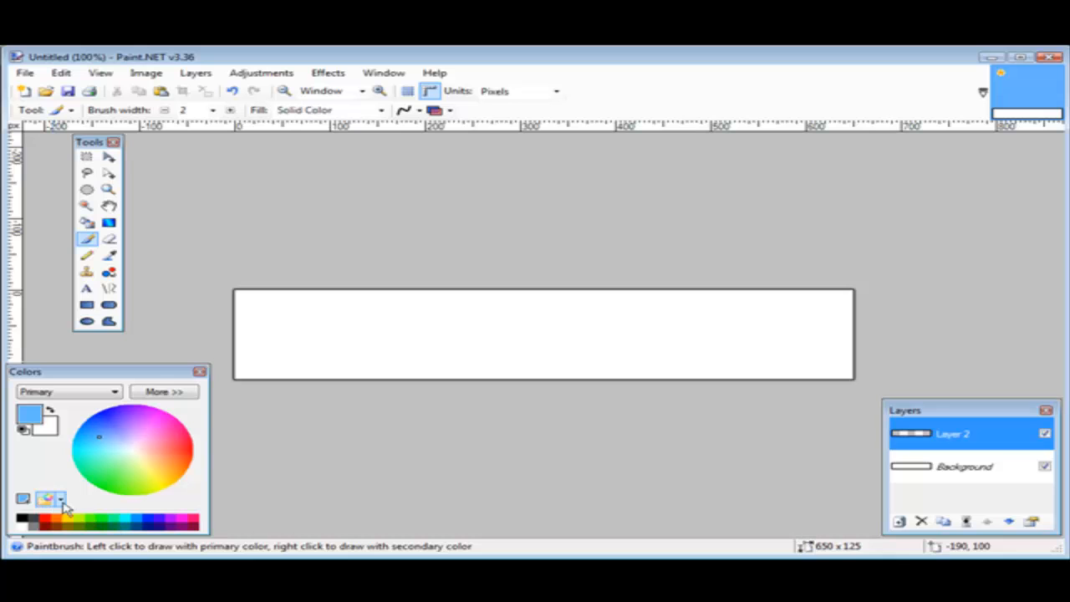
left_click(180, 396)
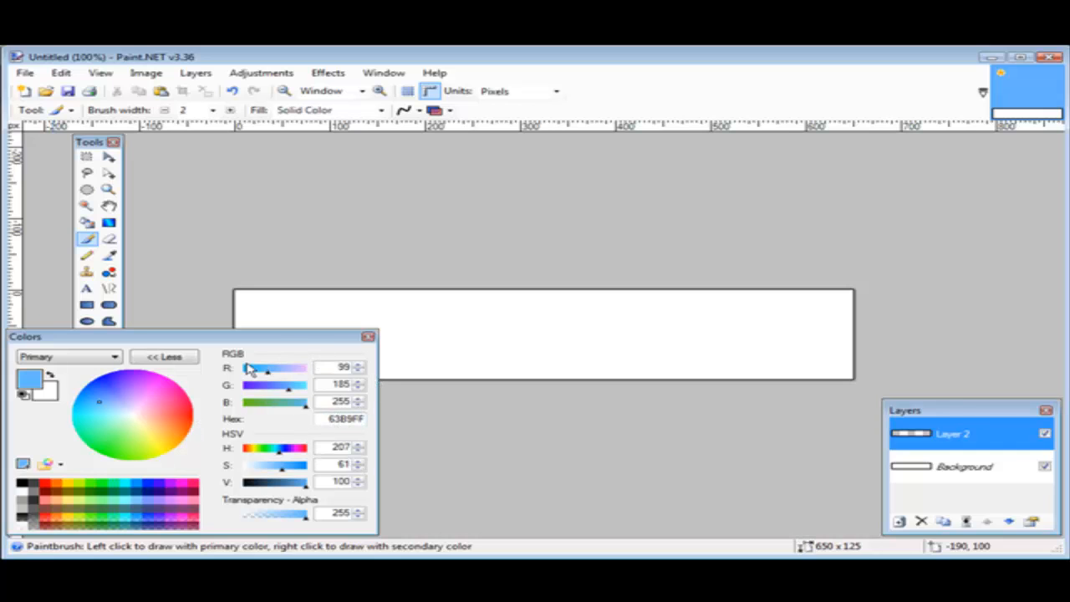
left_click(167, 358)
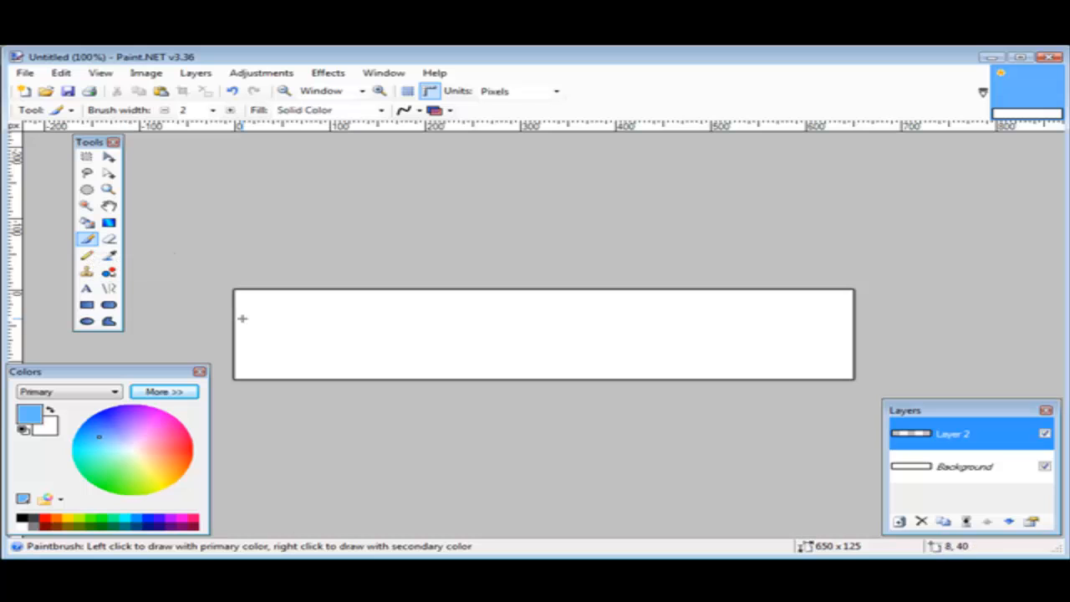
left_click(86, 222)
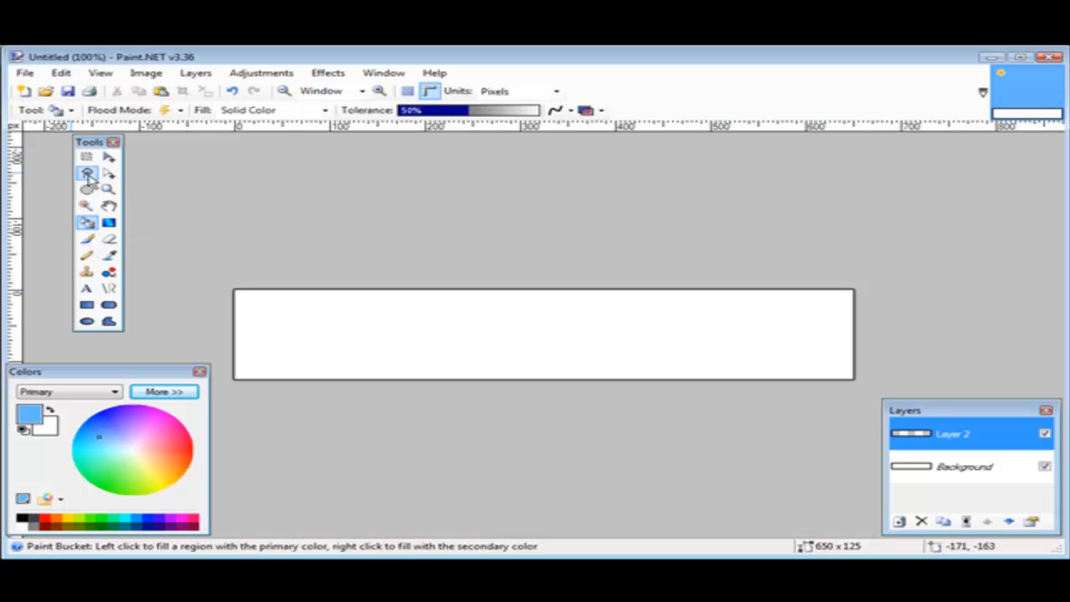
left_click(313, 328)
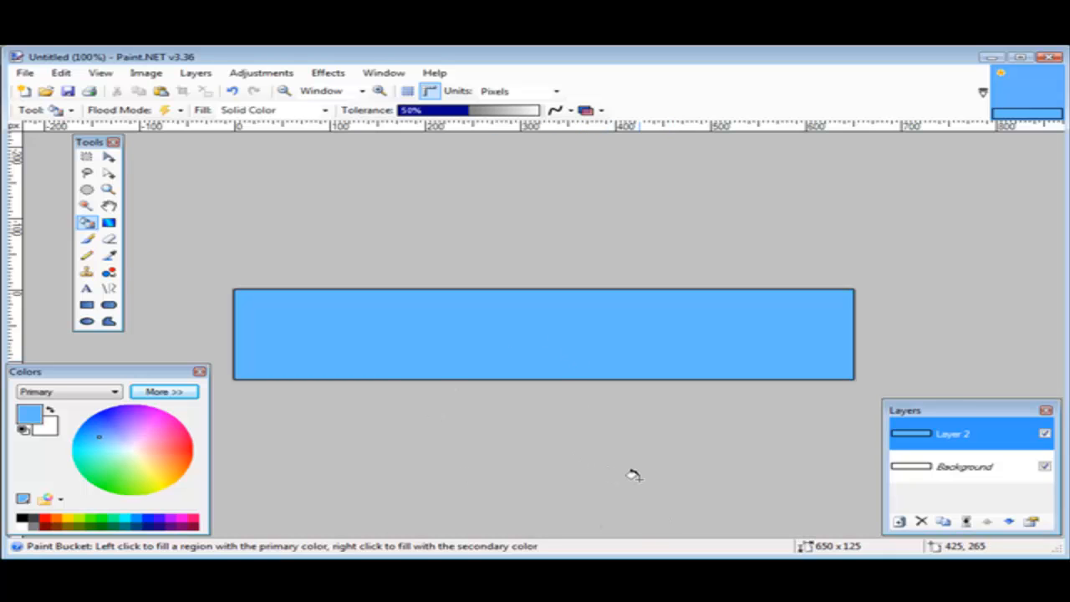
Add a new layer and write "A sample banner" on it in white near the banner's upper middle
left_click(196, 72)
left_click(251, 87)
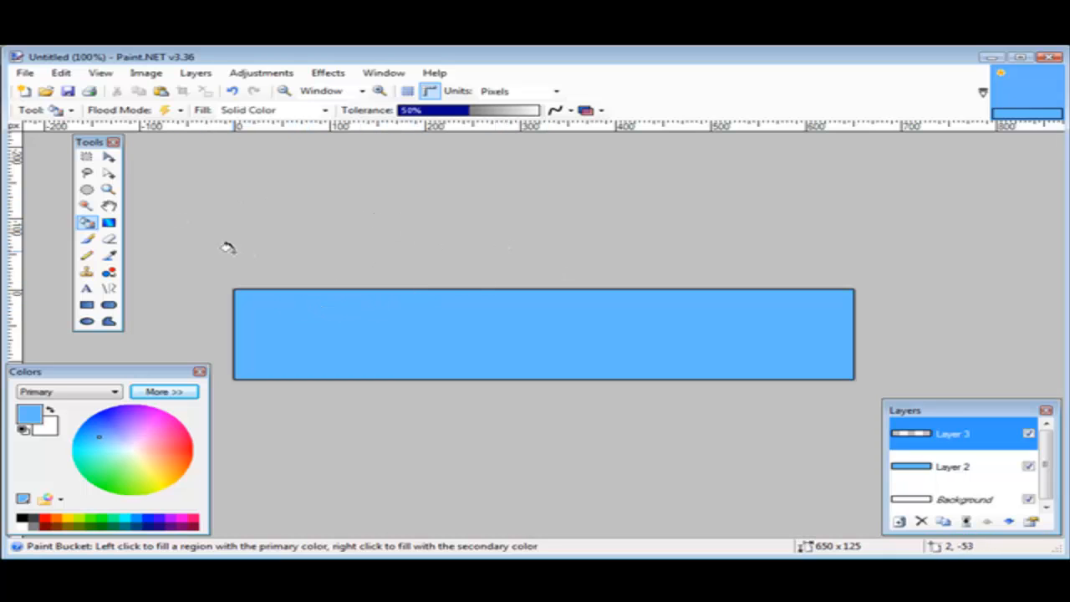
left_click(86, 288)
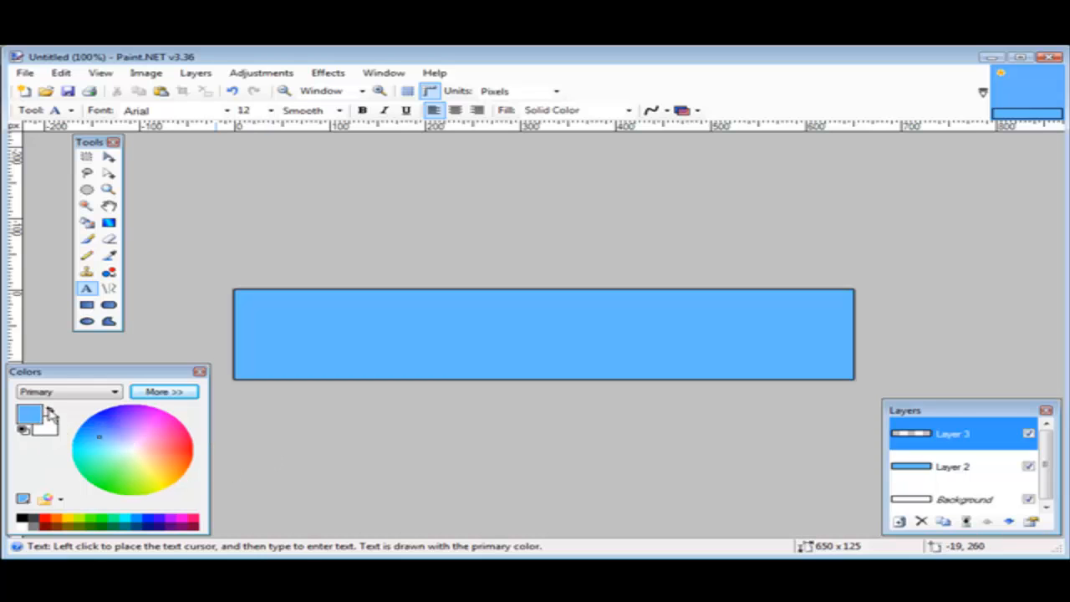
left_click(50, 412)
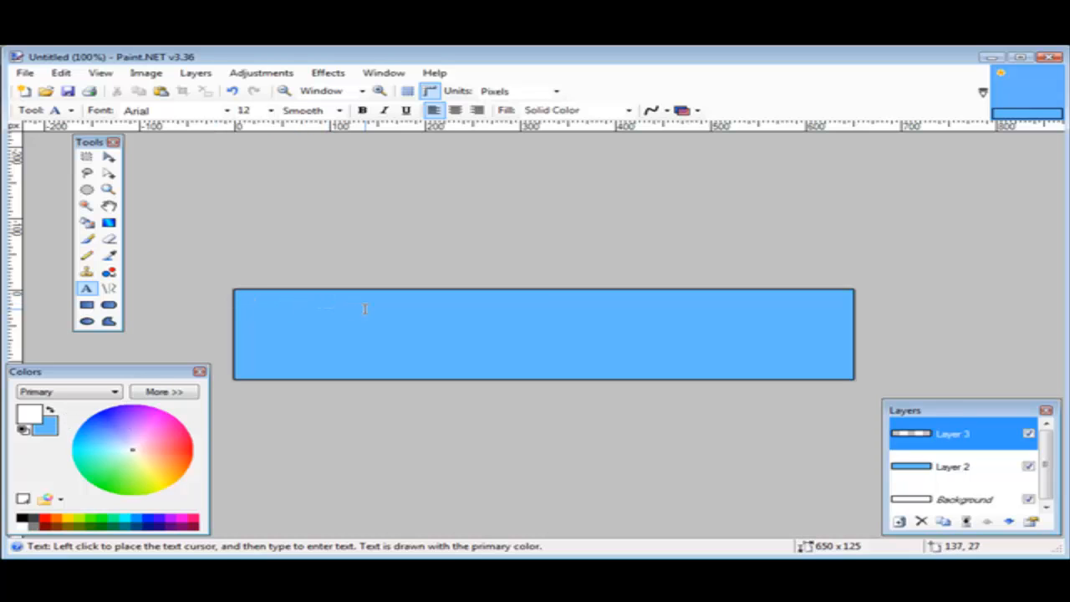
left_click(474, 310)
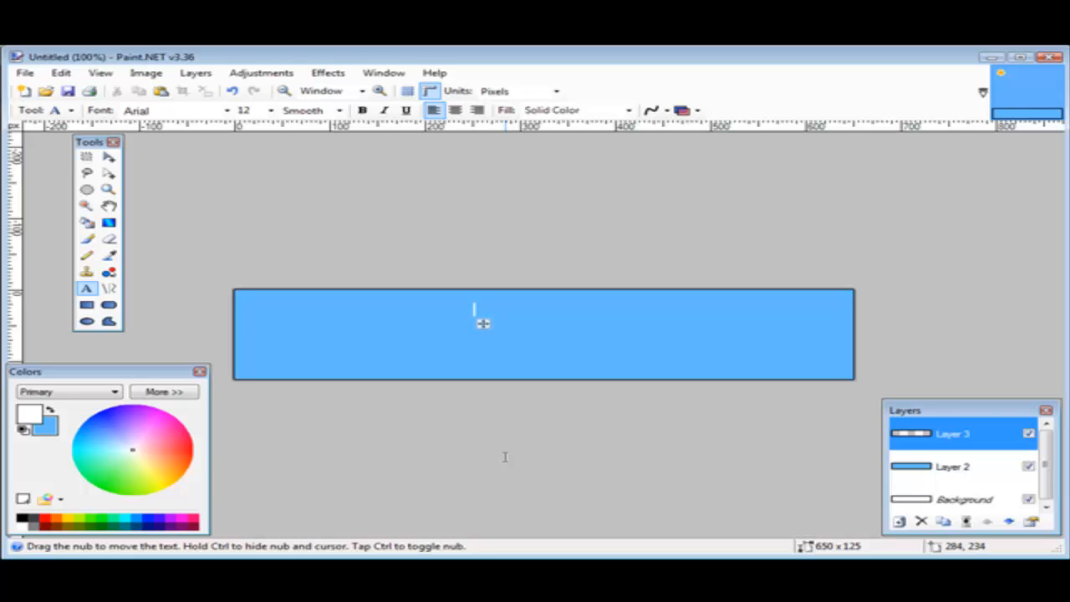
type("A sample b")
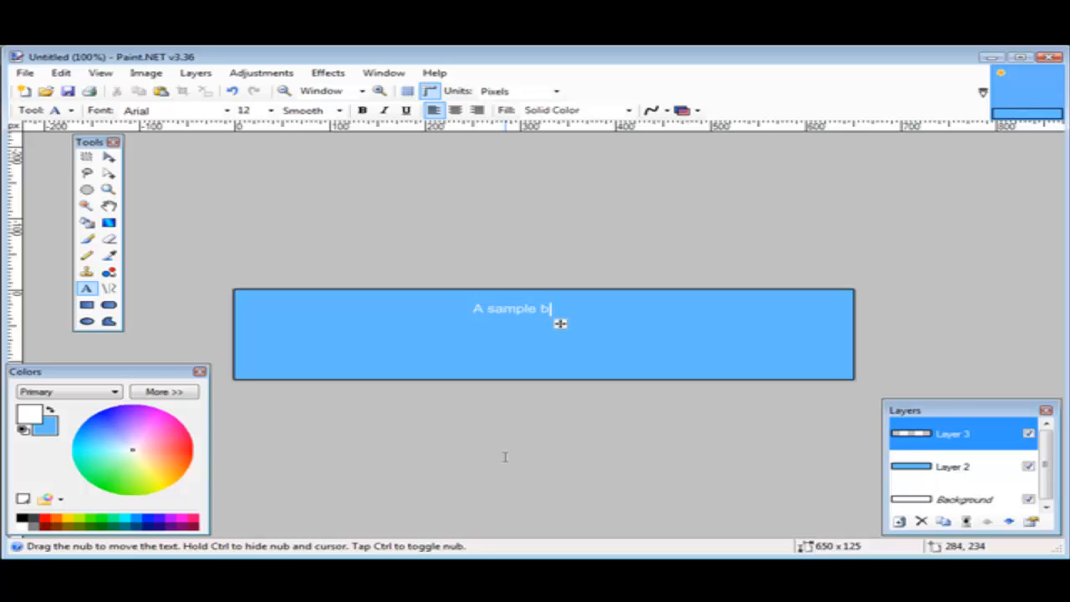
type("anner")
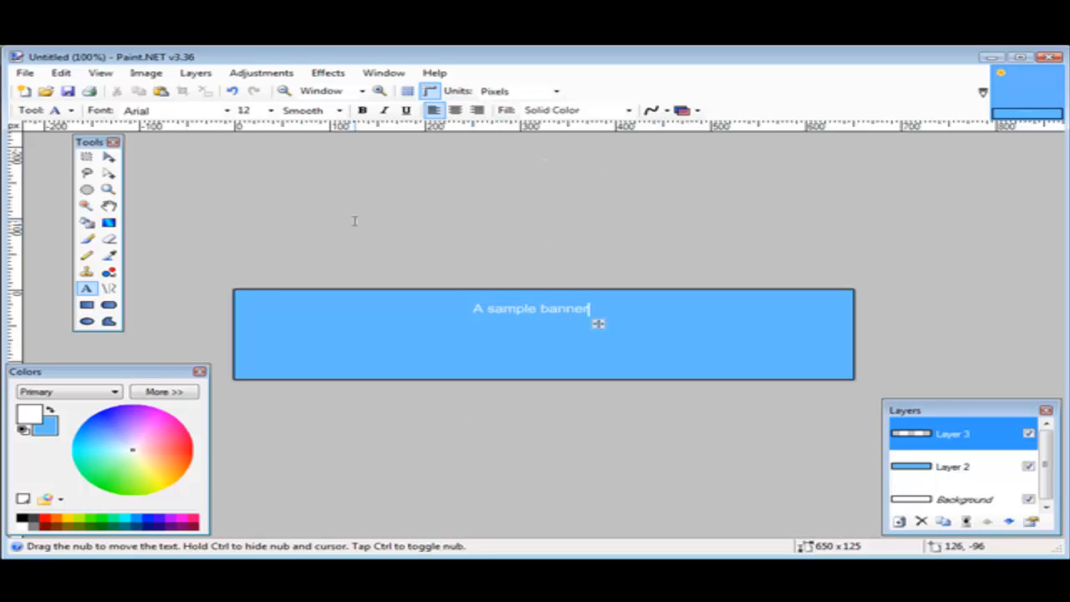
Format the banner title as bold Bookman Old Style, size 16, and move it to the banner's upper-right corner
left_click(363, 110)
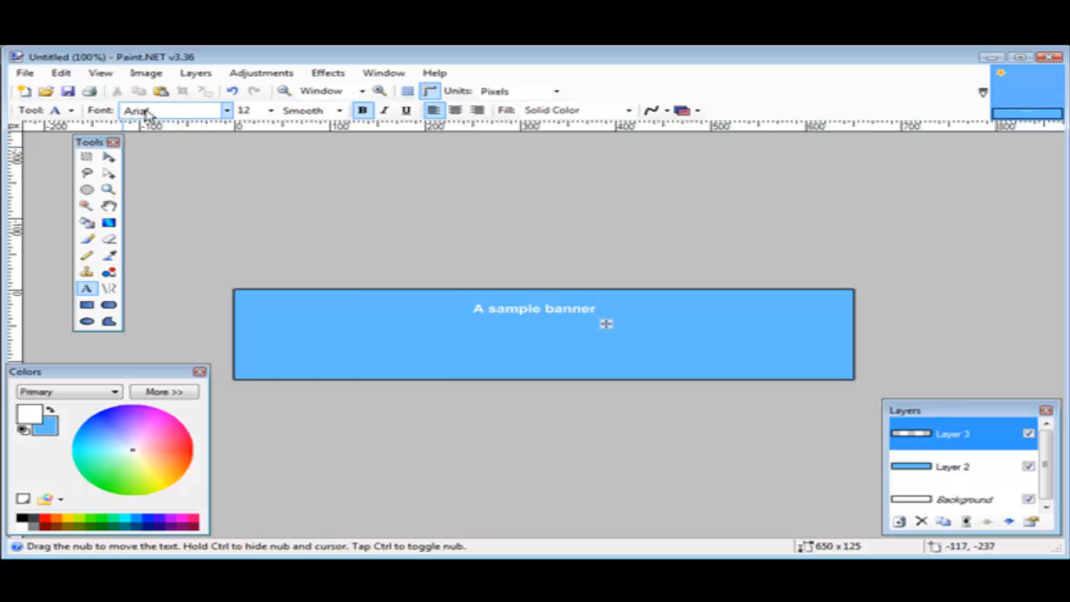
left_click(224, 111)
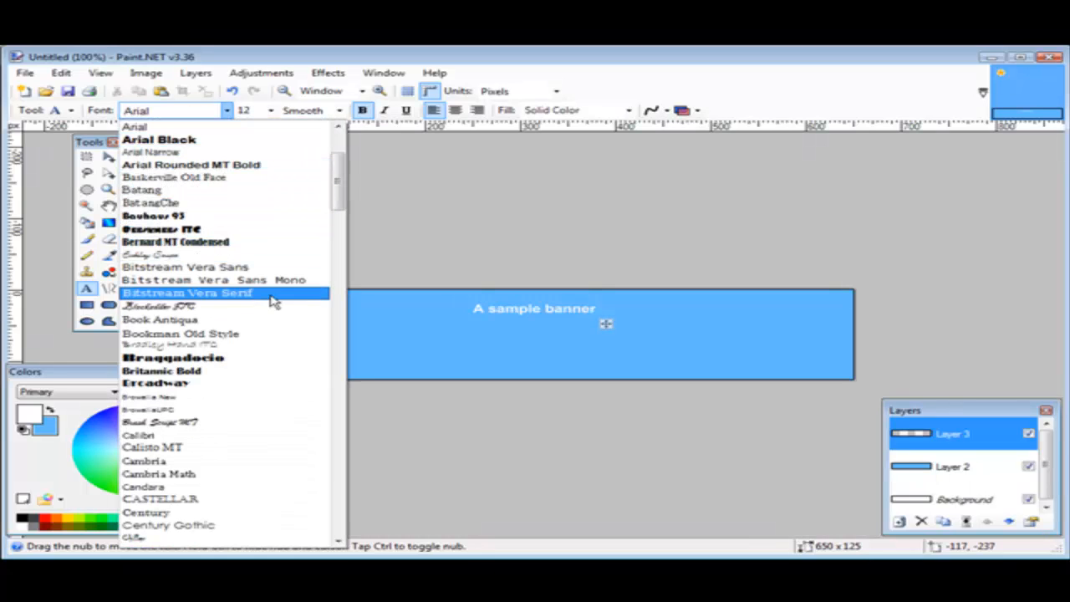
scroll(297, 360, "down", 3)
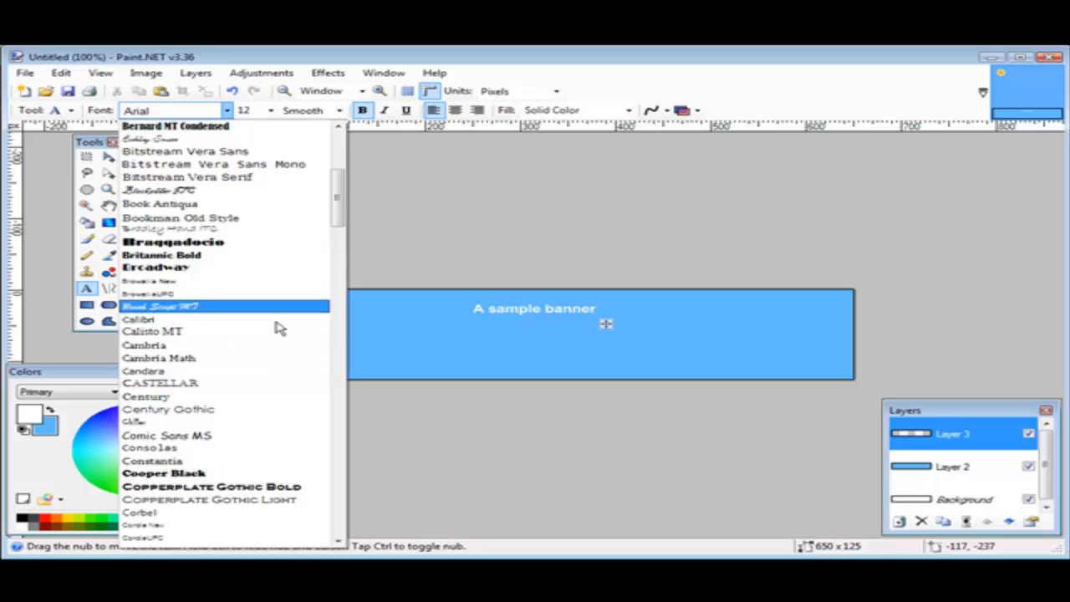
left_click(259, 219)
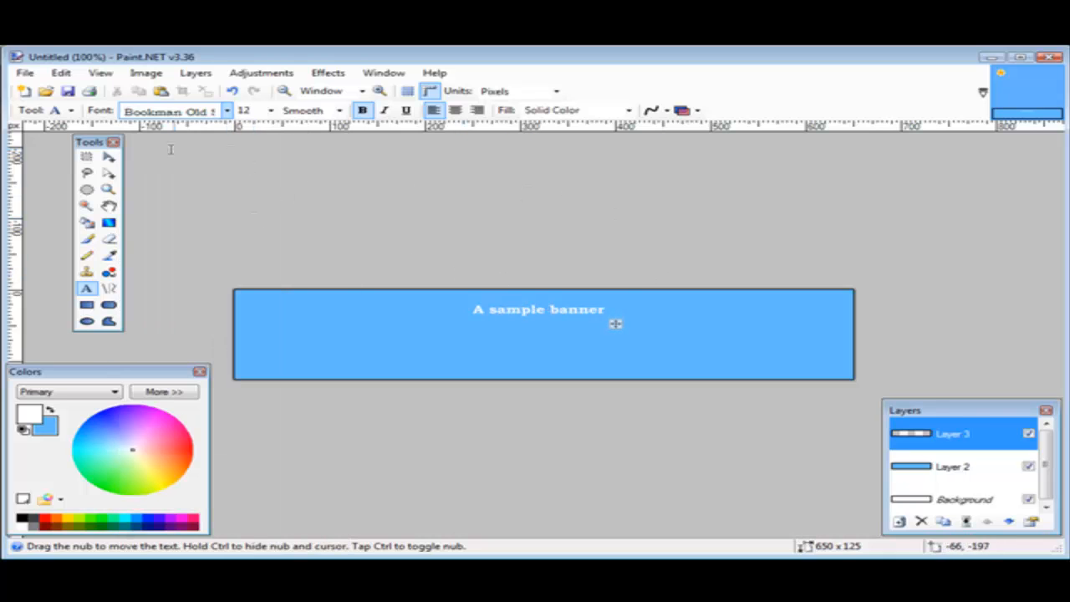
left_click(271, 112)
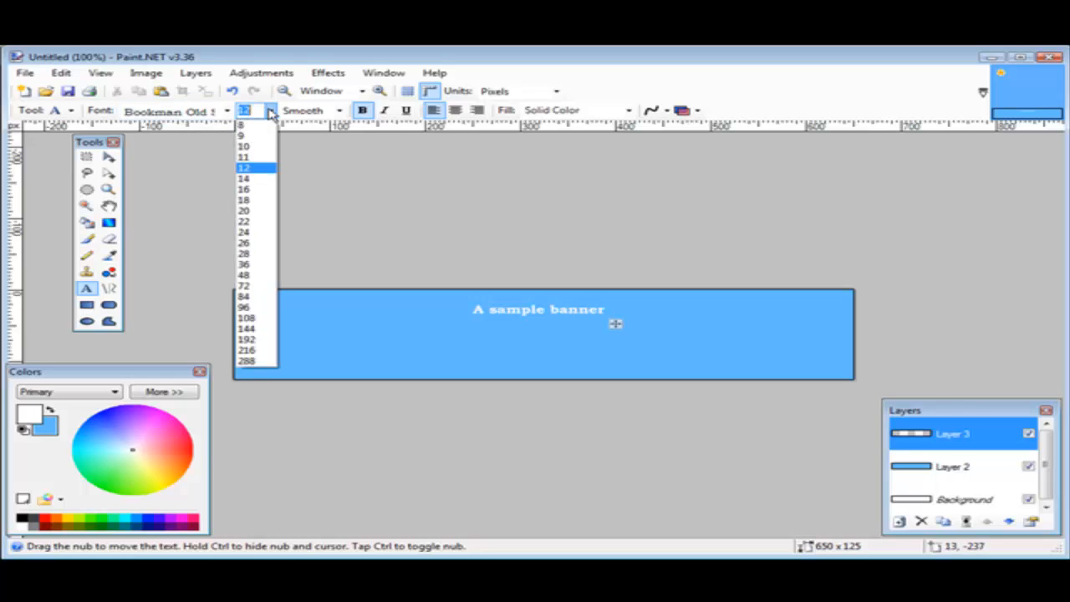
left_click(261, 185)
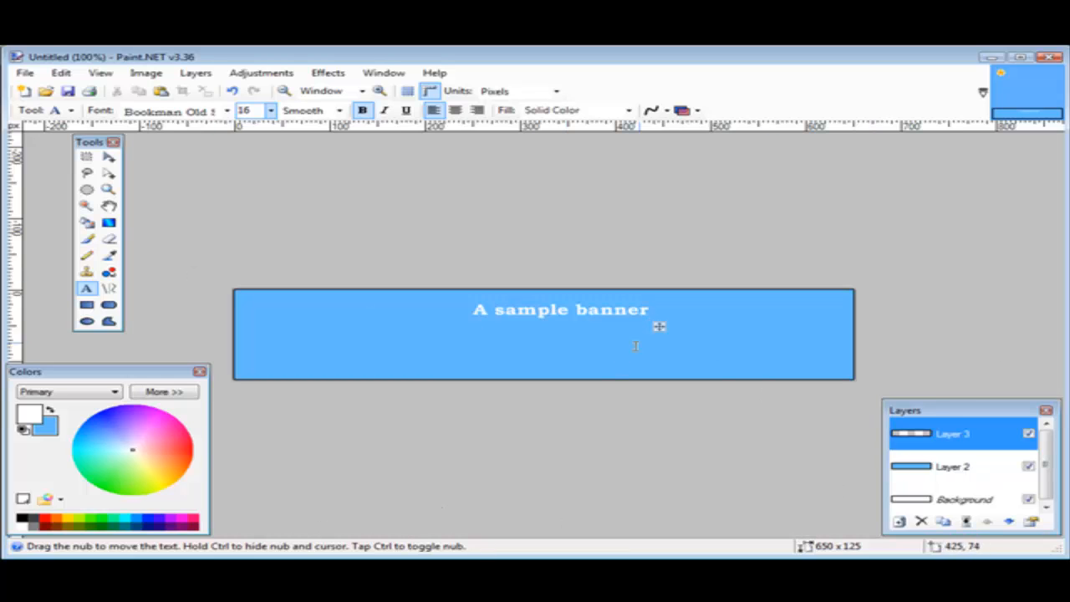
left_click_drag(660, 330, 837, 334)
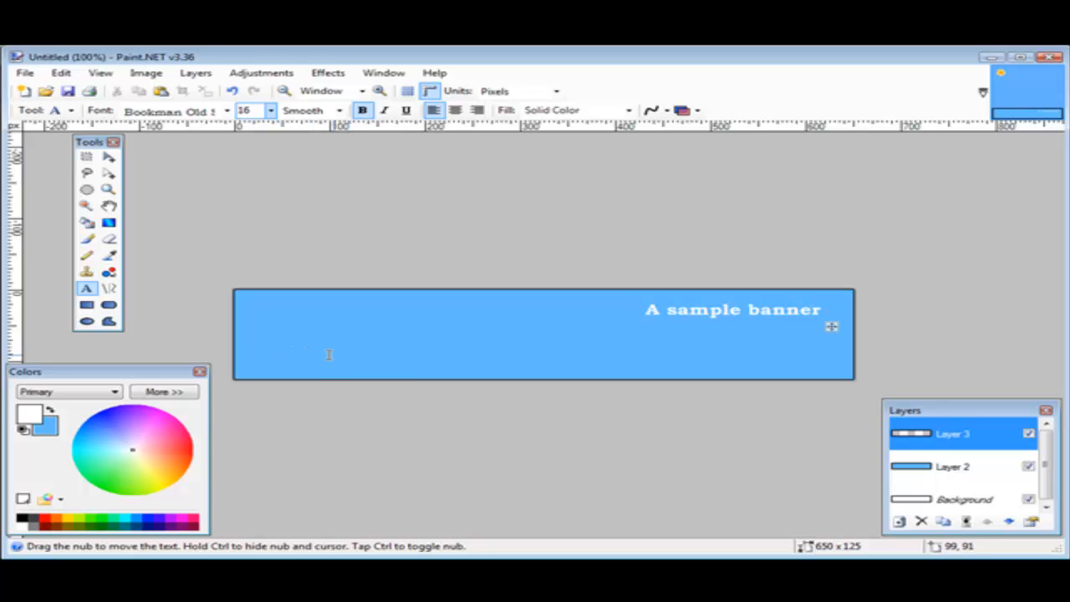
Write a second text line, "Simple instruction", near the banner's lower edge
left_click(425, 365)
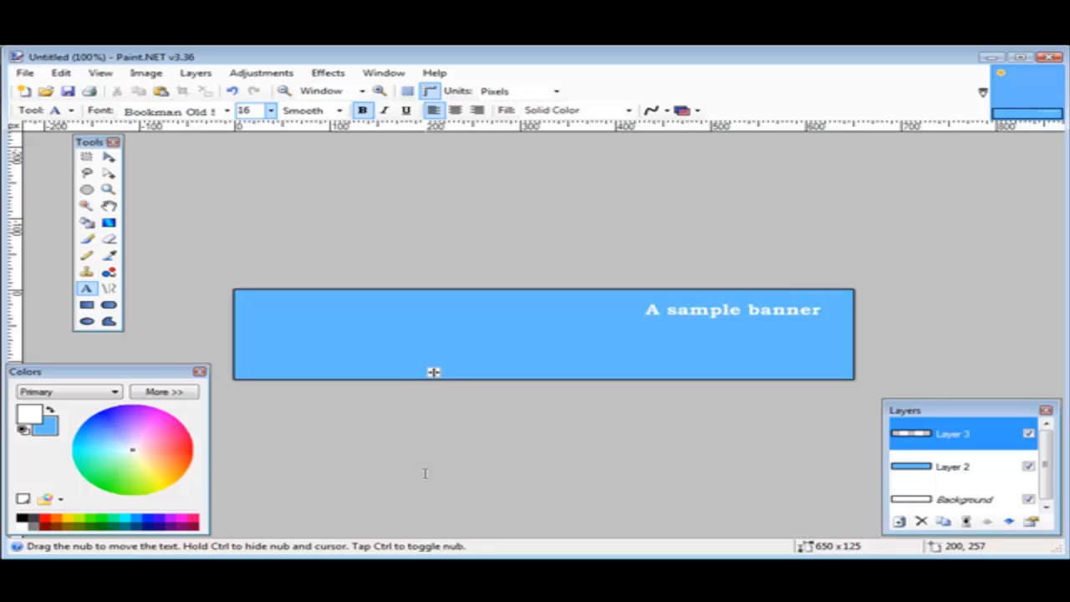
type("Simple")
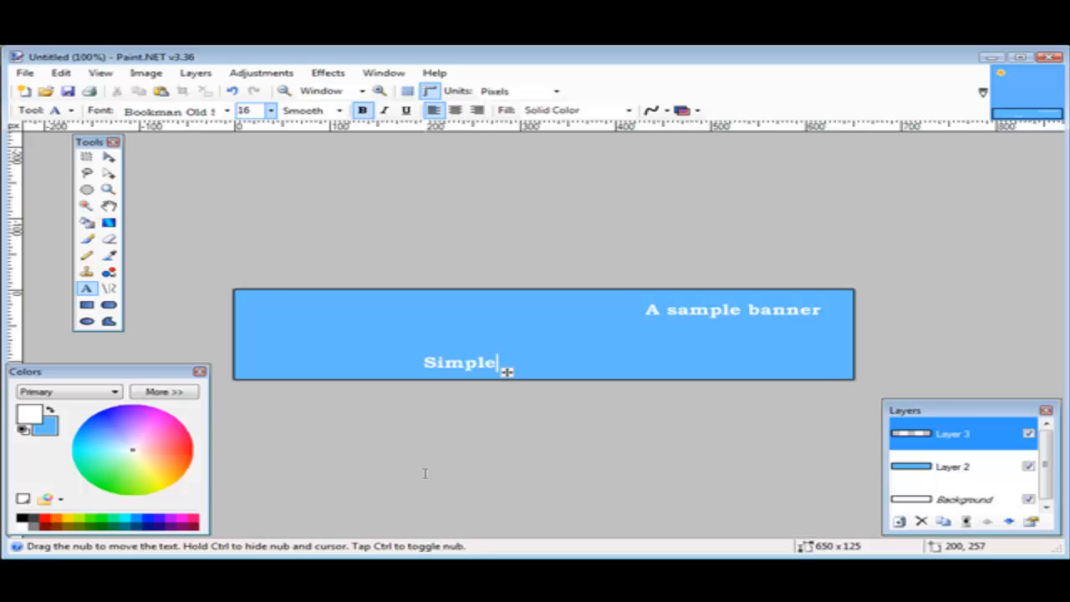
type(" instru")
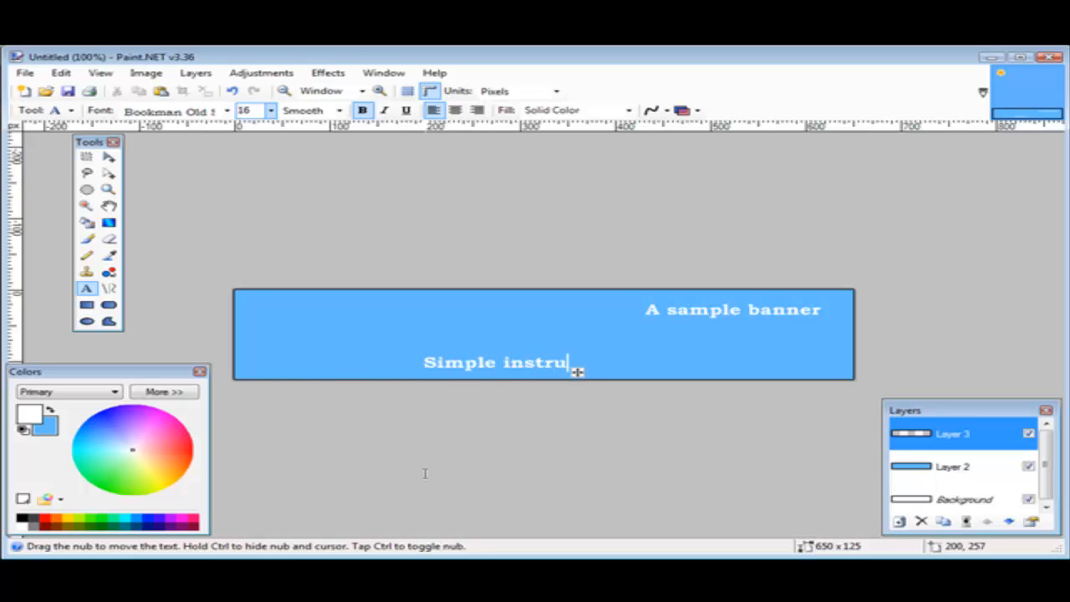
type("ction")
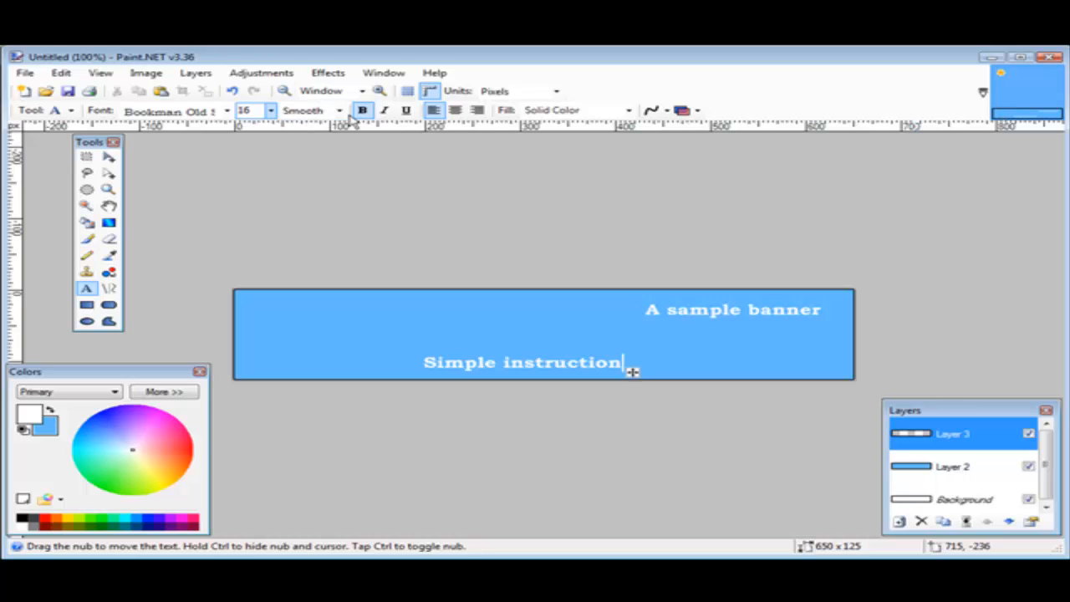
Set the "Simple instruction" text to size 10 and move it directly below the title, aligned with its right end
left_click(270, 110)
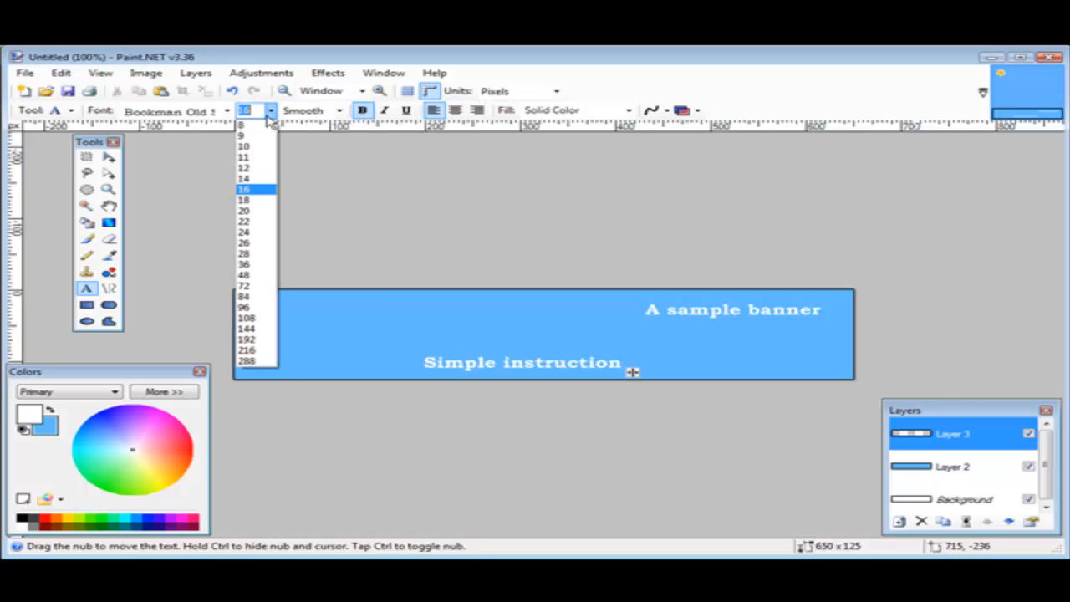
left_click(239, 140)
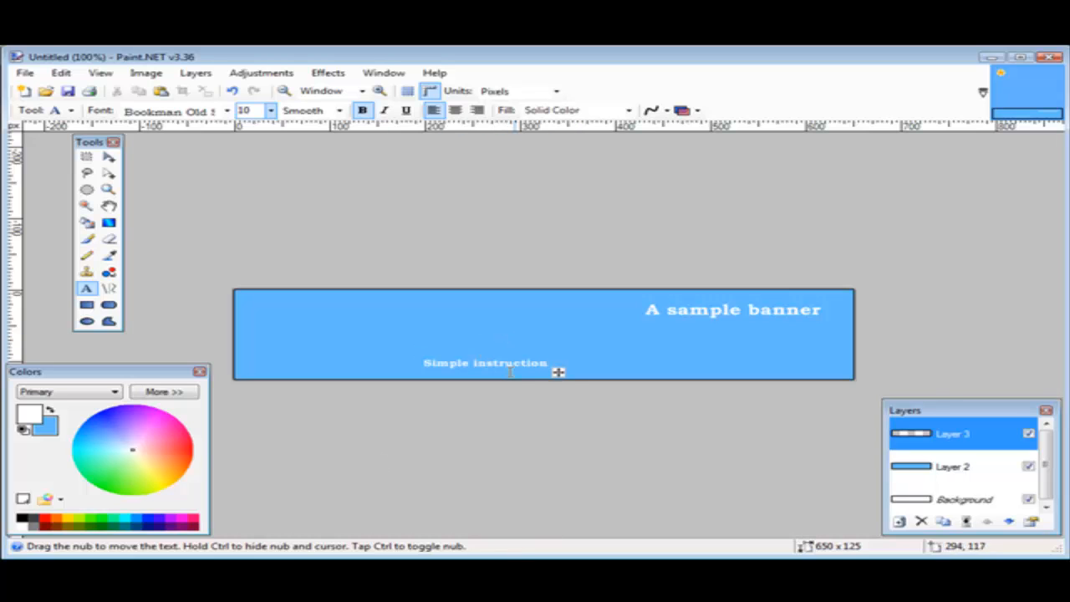
left_click_drag(558, 372, 838, 340)
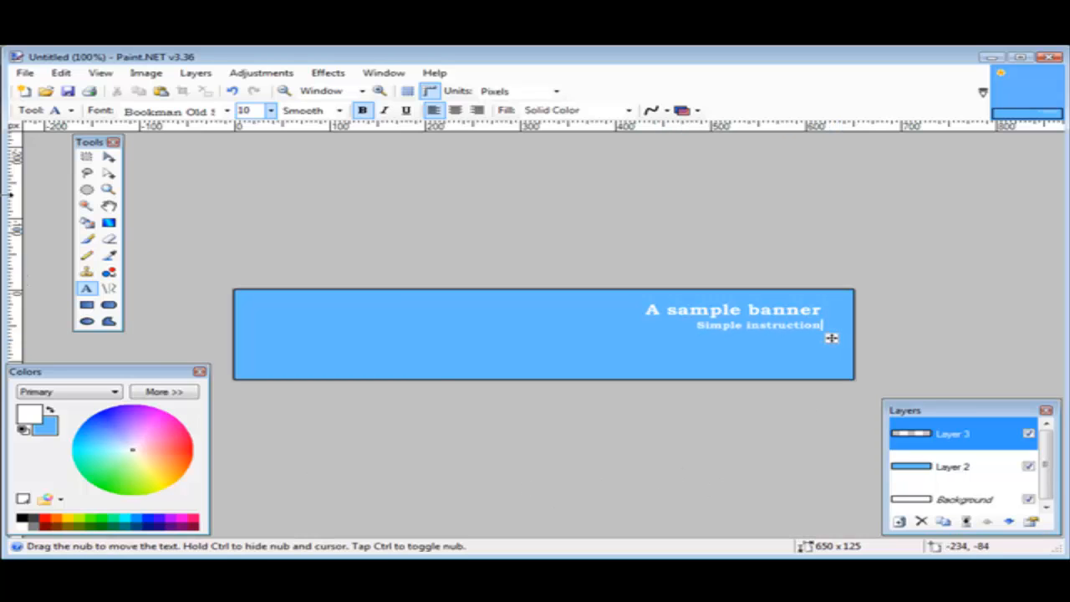
Add another new layer above the text layer
left_click(195, 73)
left_click(214, 91)
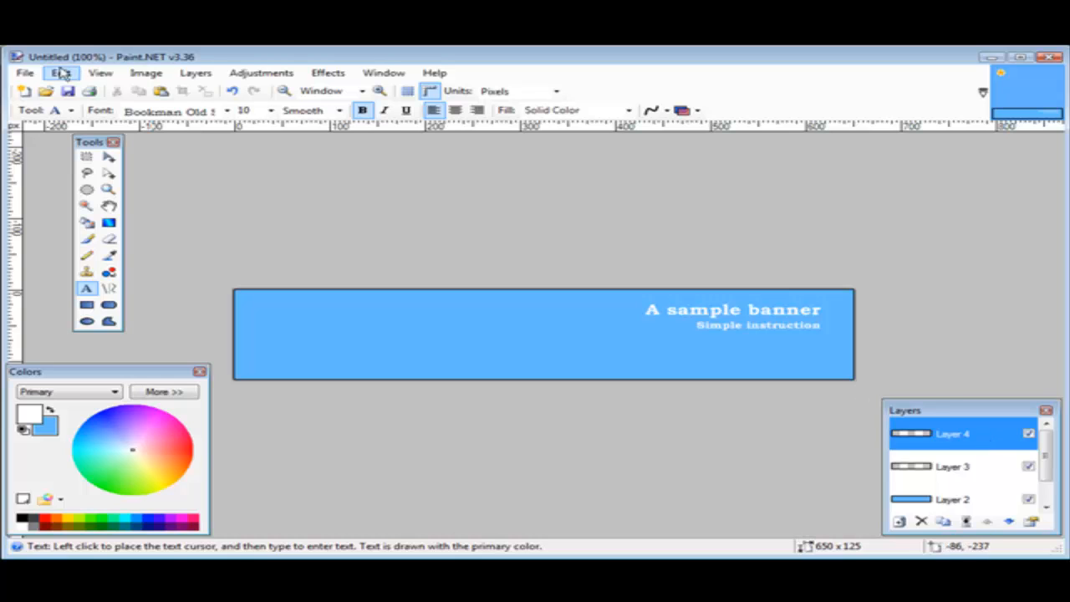
Undo the addition of the newest empty layer above the text layer
left_click(62, 73)
left_click(84, 88)
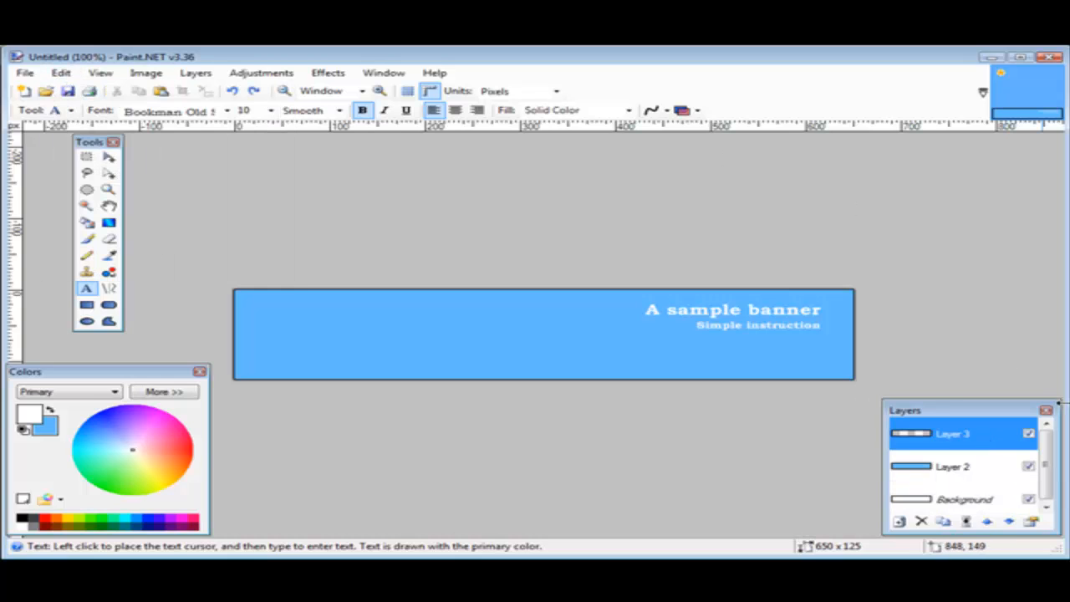
left_click(208, 75)
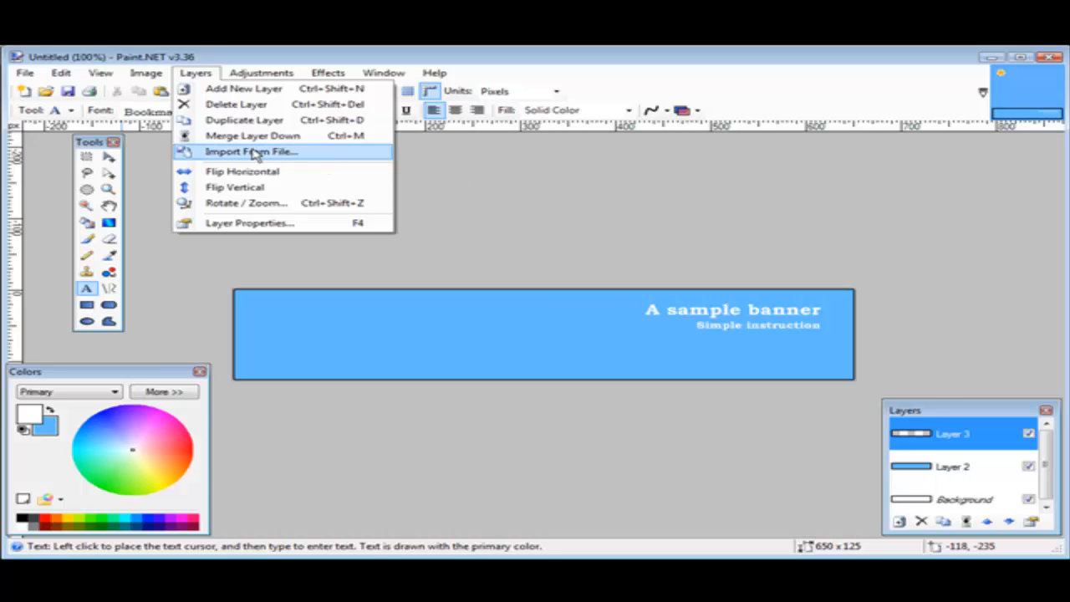
left_click(519, 171)
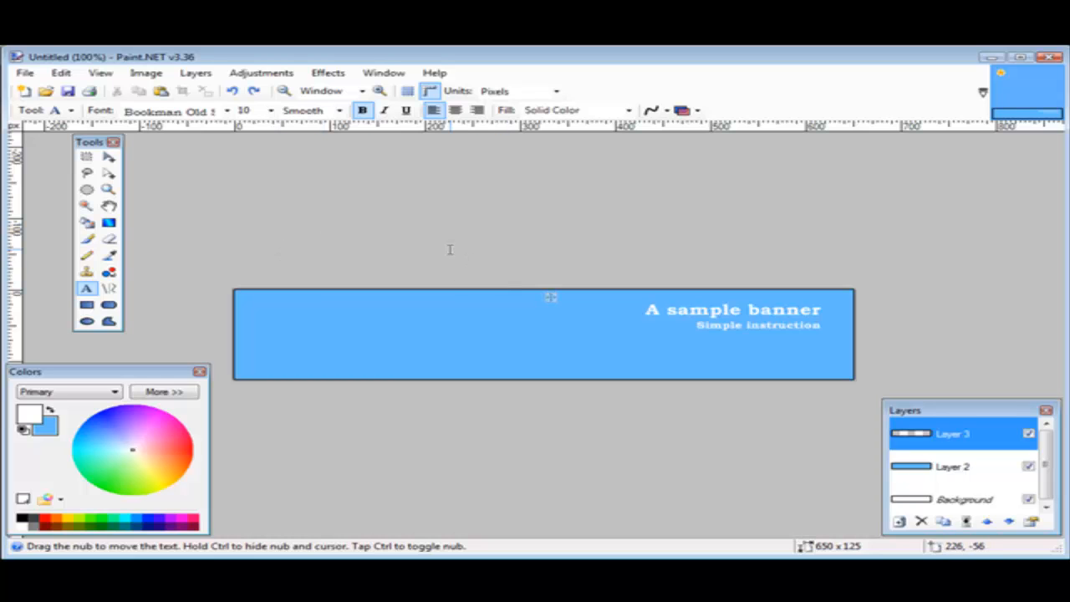
Open the image cover-200.jpg from the site's jpeg images folder
left_click(24, 73)
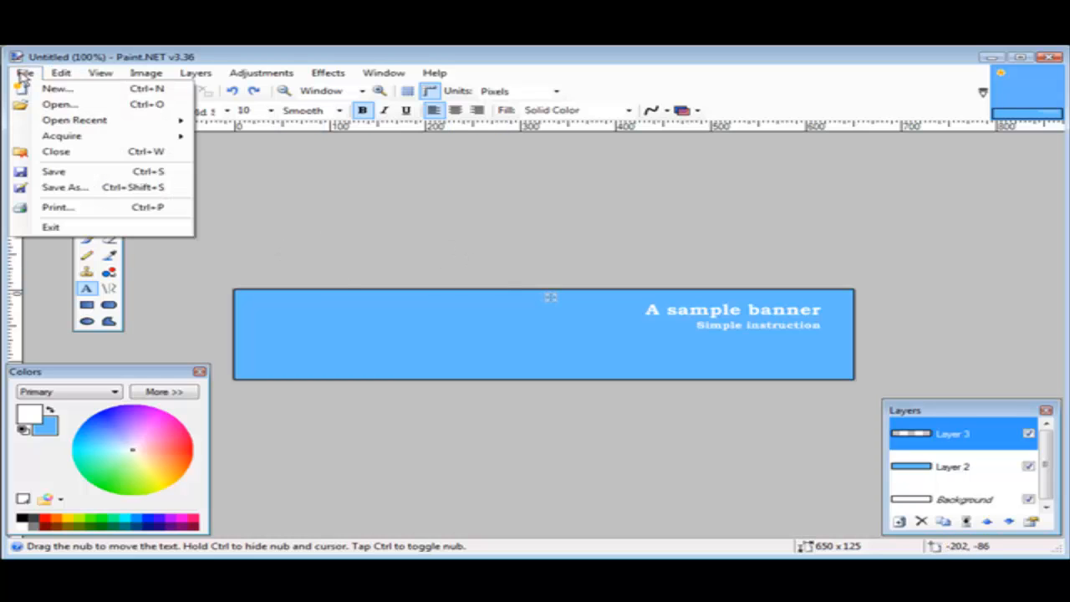
left_click(52, 104)
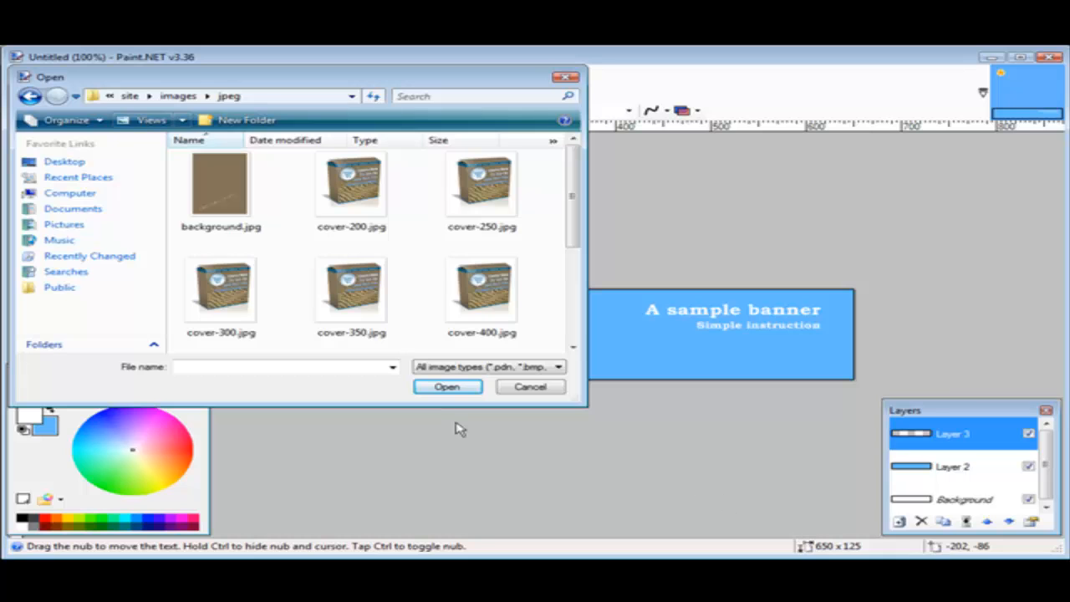
left_click(351, 306)
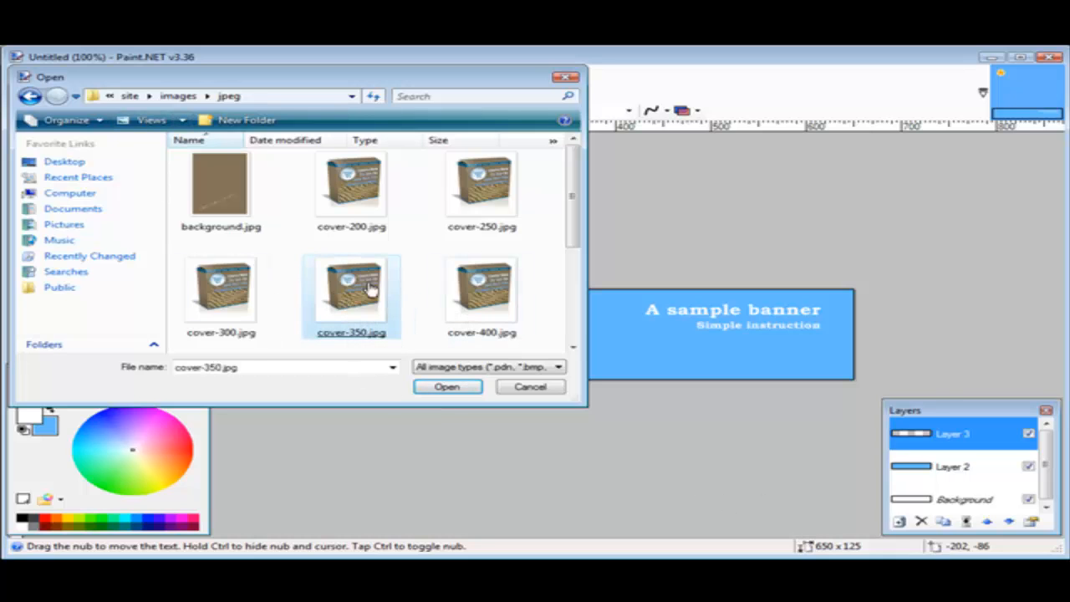
double_click(349, 194)
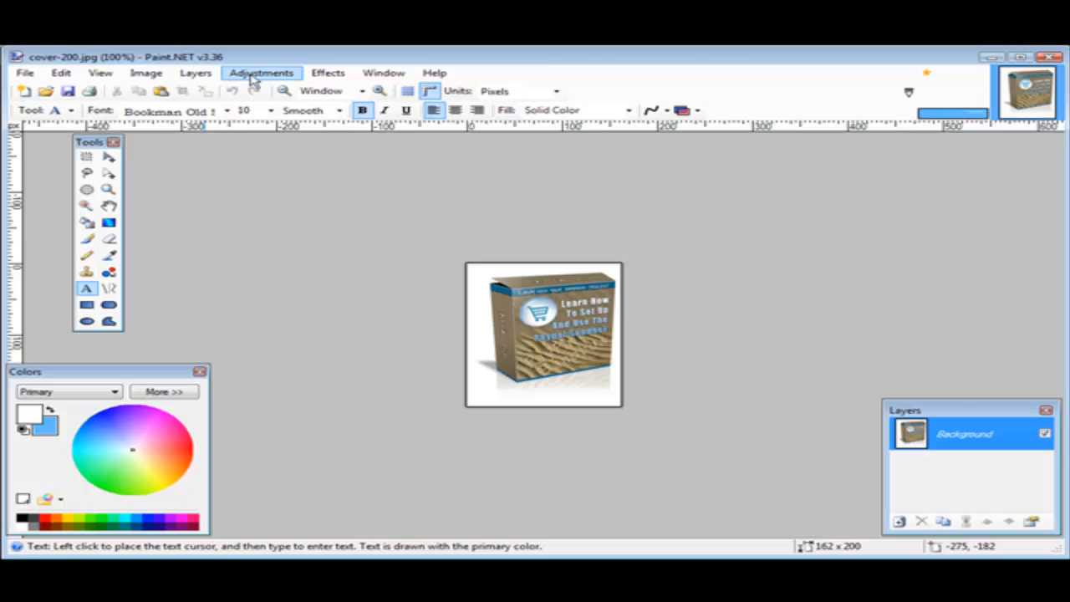
Resize the cover image to a height of 125 pixels with its aspect ratio maintained
left_click(145, 75)
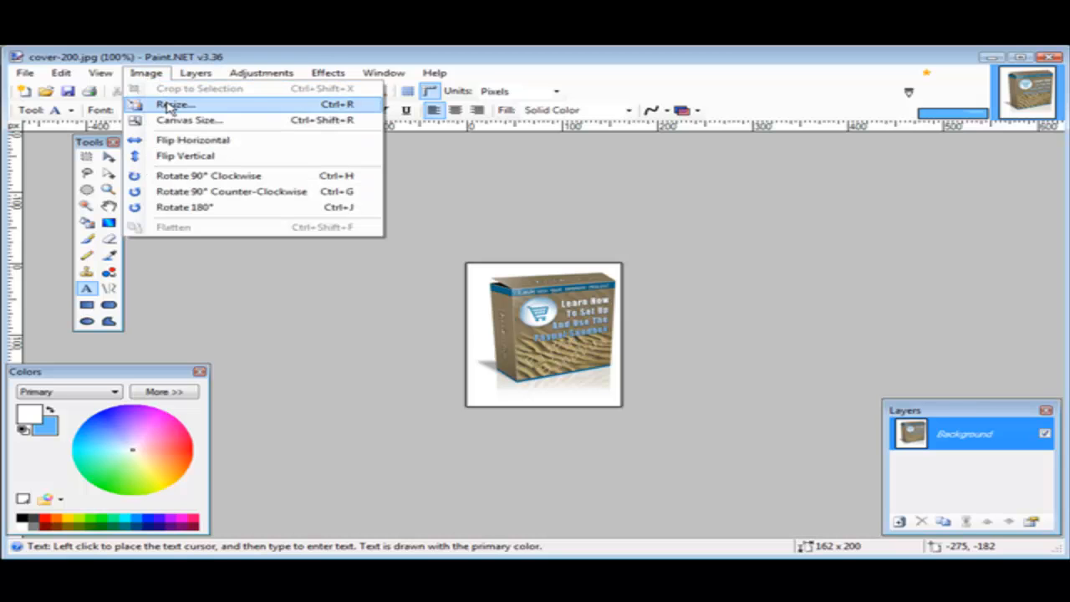
left_click(167, 105)
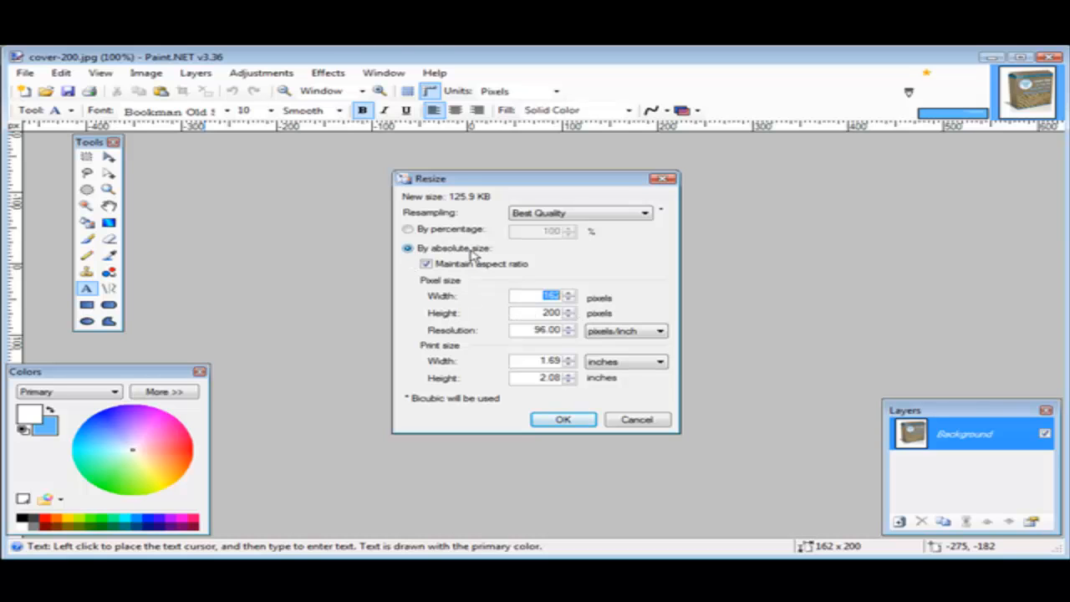
double_click(540, 313)
type("125")
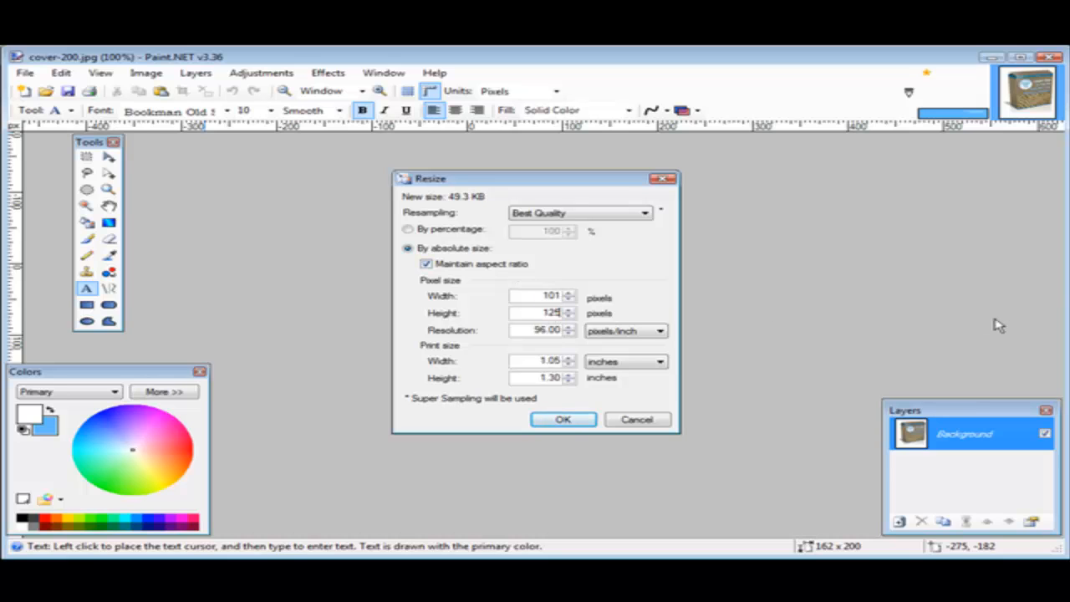
left_click(563, 420)
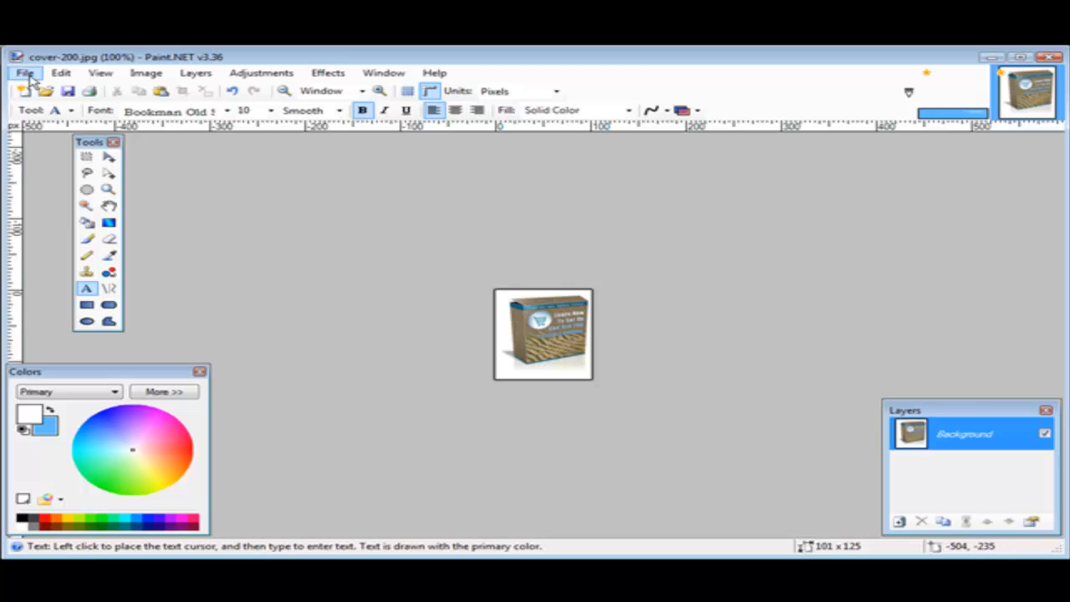
Save the resized cover image as a new JPEG file named cover-20011
left_click(25, 73)
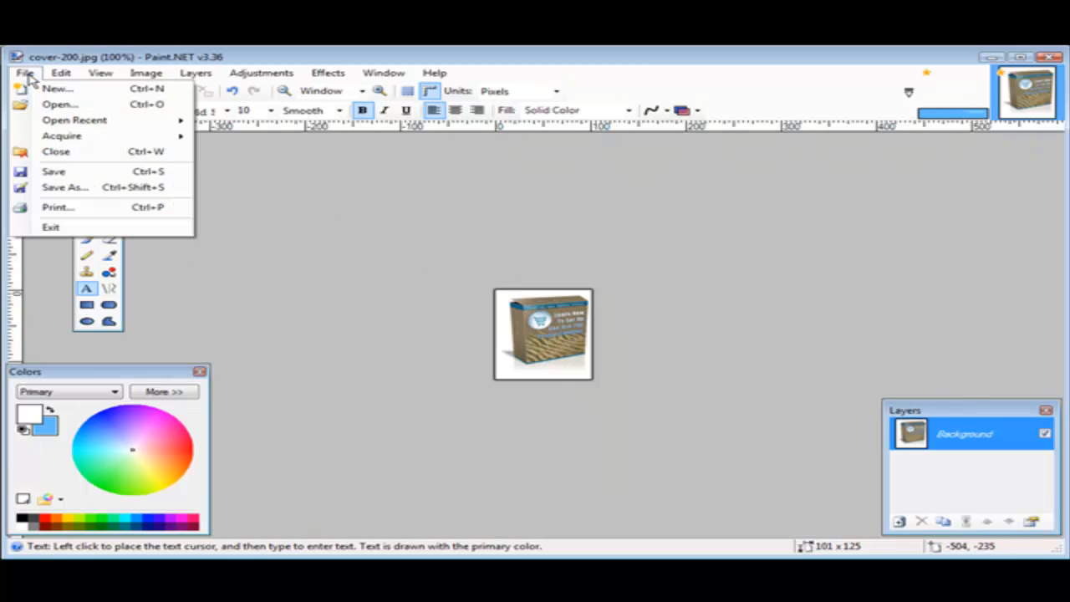
left_click(63, 187)
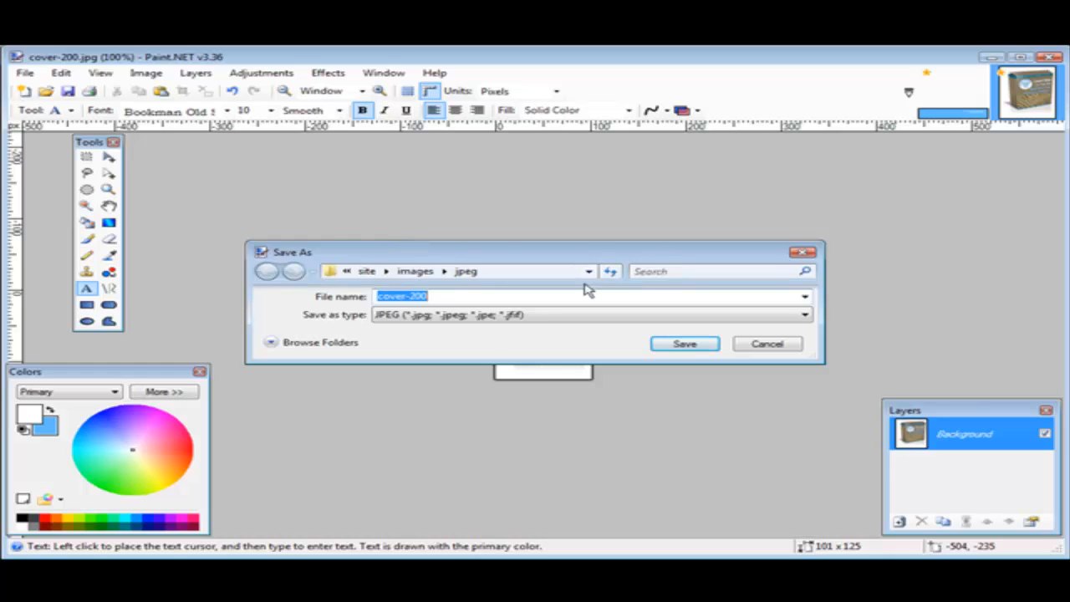
left_click(453, 299)
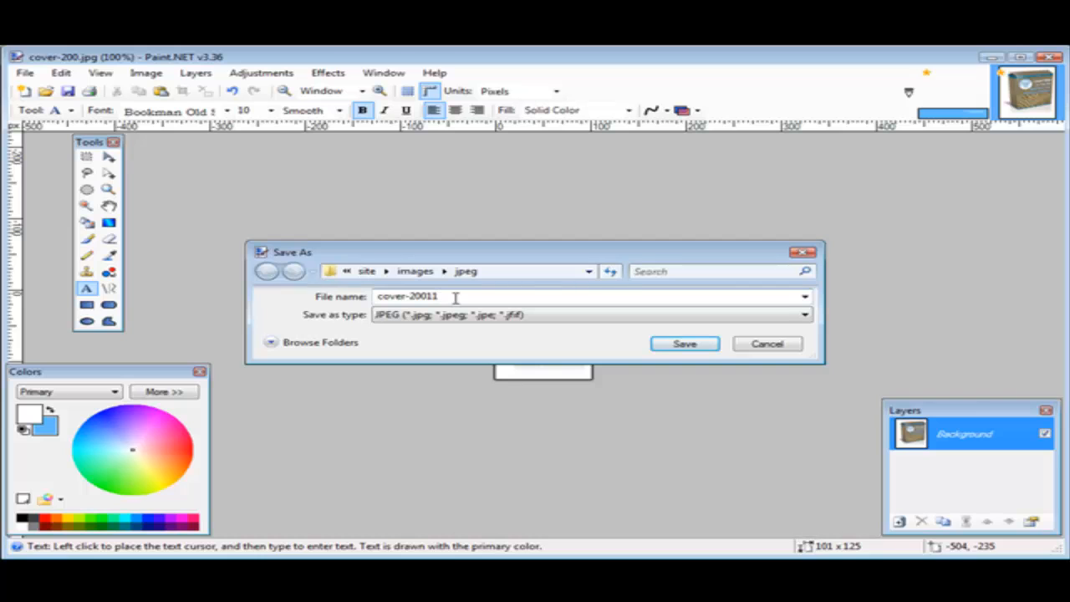
left_click(684, 347)
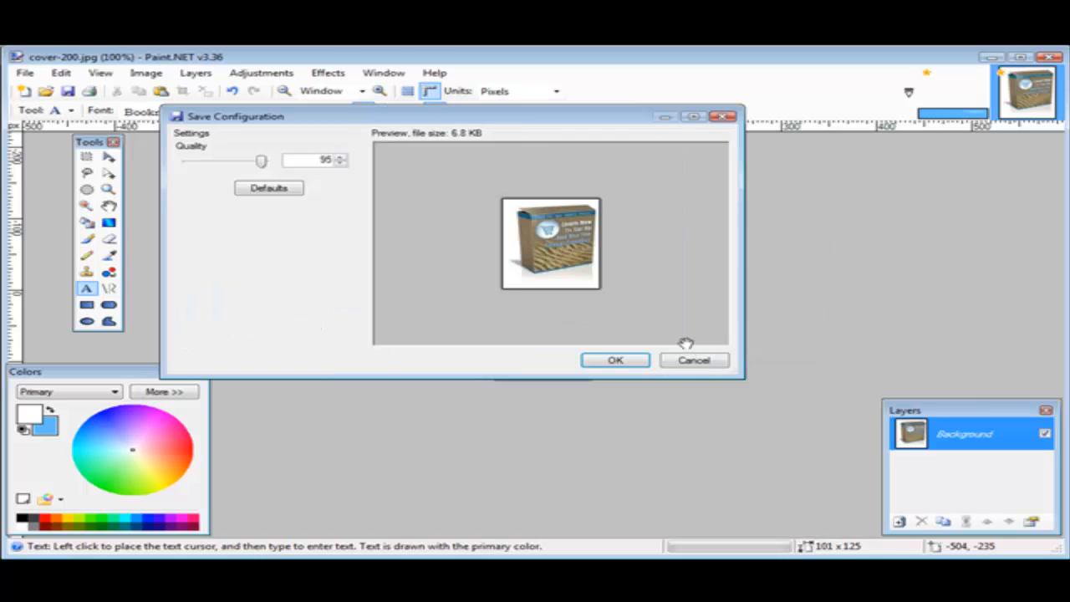
left_click(617, 360)
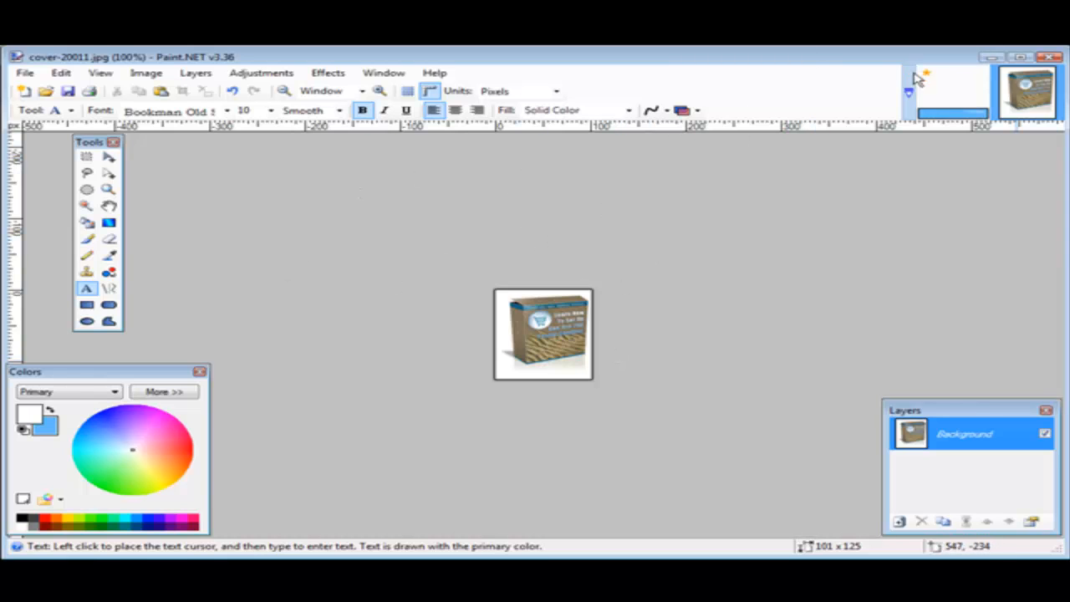
Switch back to the banner image and import cover-20011.jpg into it as a new layer
left_click(952, 97)
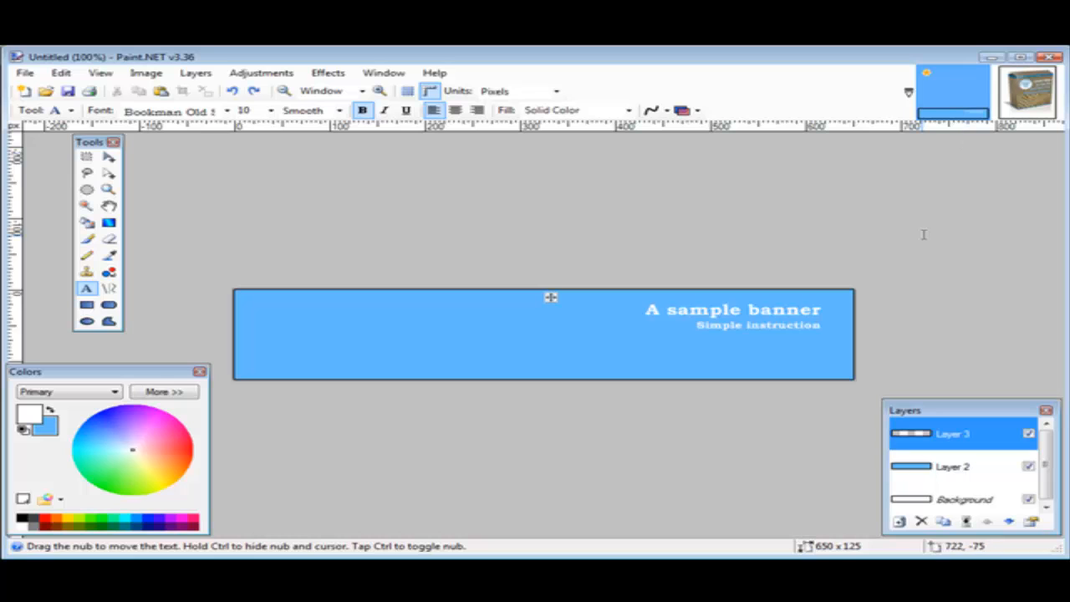
left_click(192, 76)
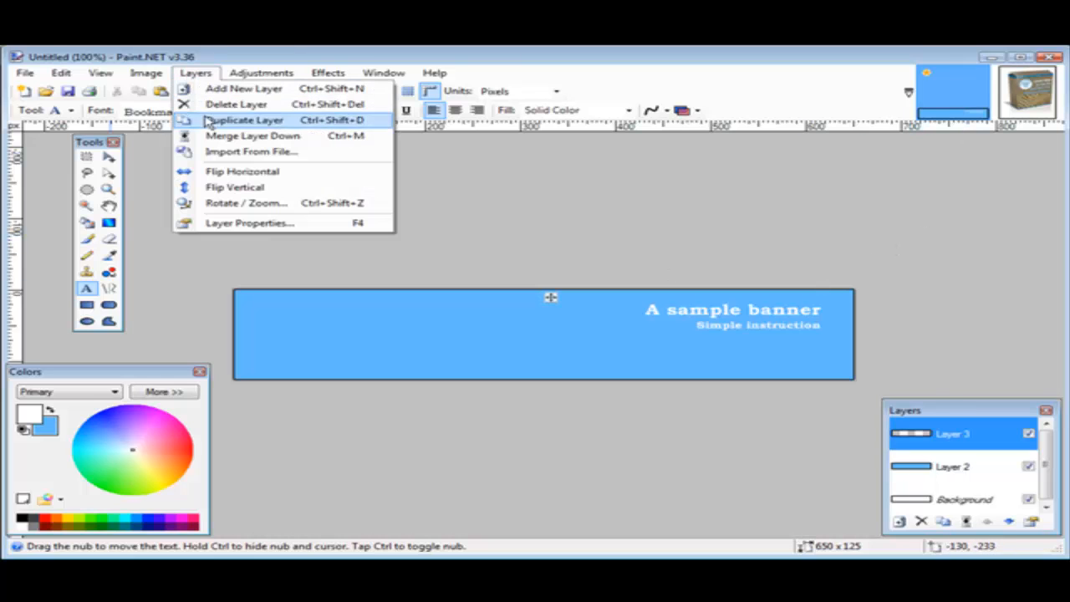
left_click(261, 153)
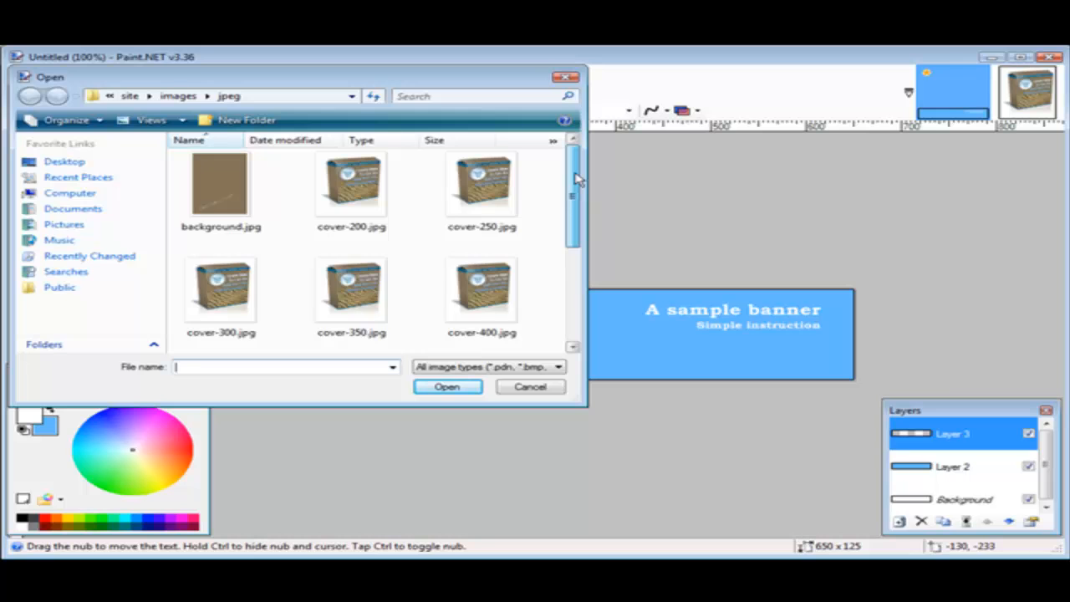
left_click_drag(575, 178, 574, 281)
left_click(251, 197)
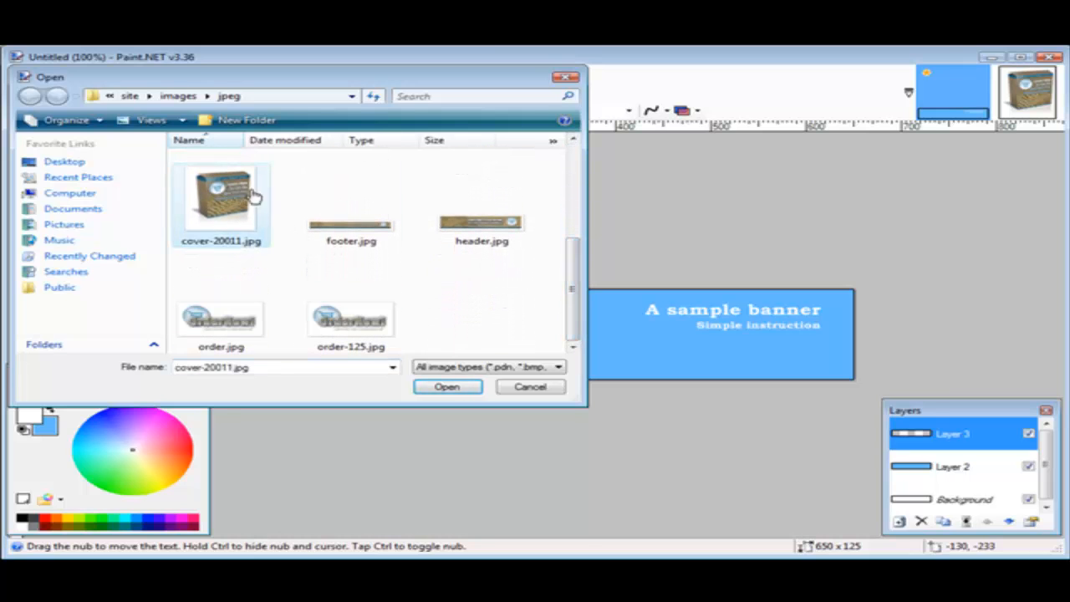
double_click(254, 197)
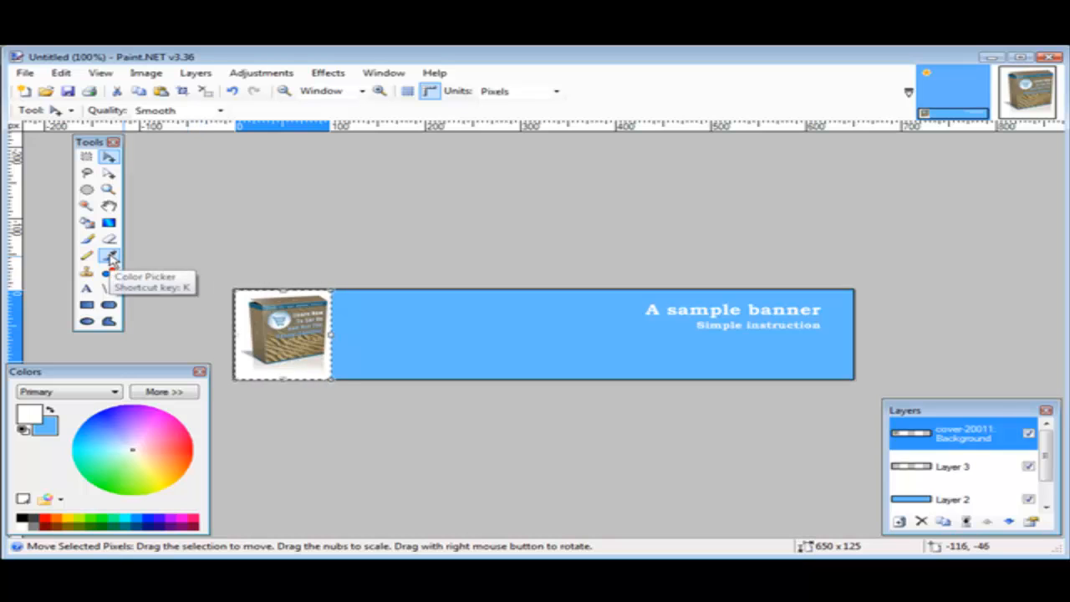
Sample the banner's light blue background from Layer 2 as the primary color with the Color Picker
left_click(110, 256)
left_click(473, 321)
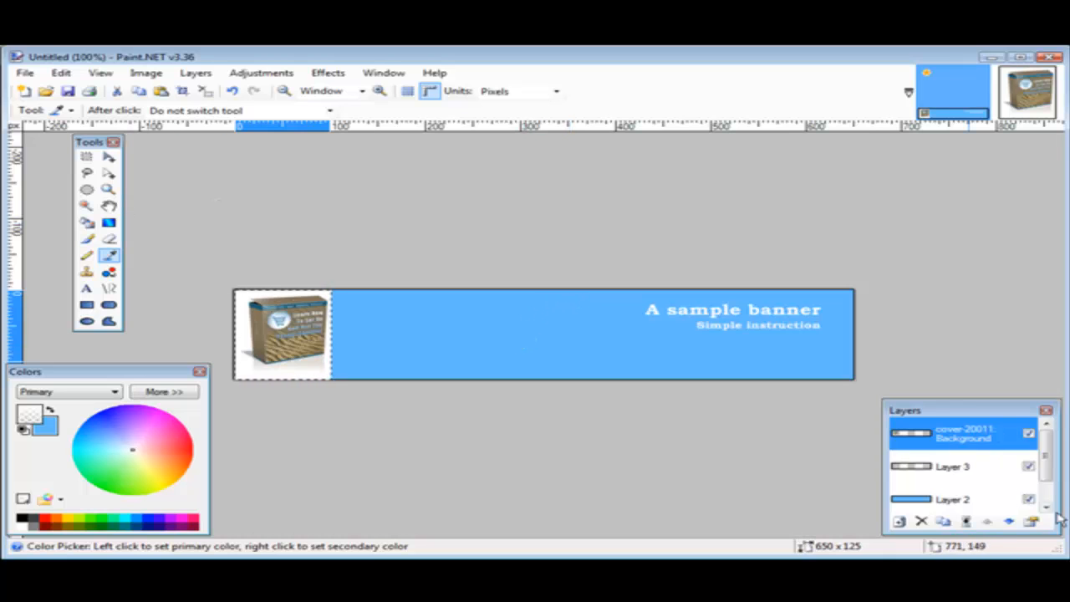
left_click(949, 500)
left_click(590, 329)
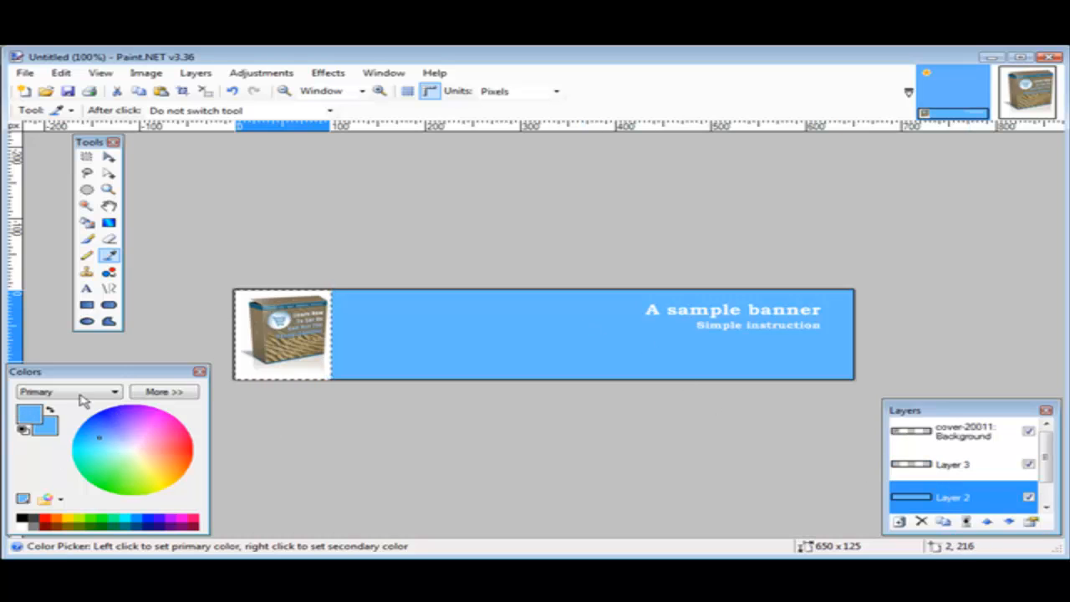
On the cover-20011 layer, select the white area around the box with the Magic Wand and fill it with the light blue
left_click(980, 434)
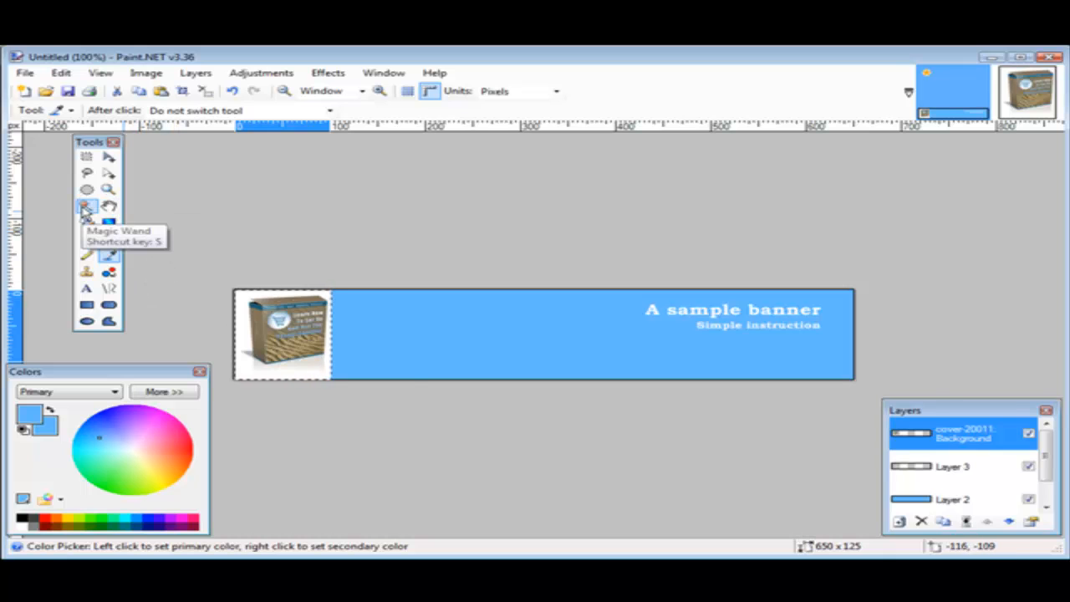
left_click(86, 208)
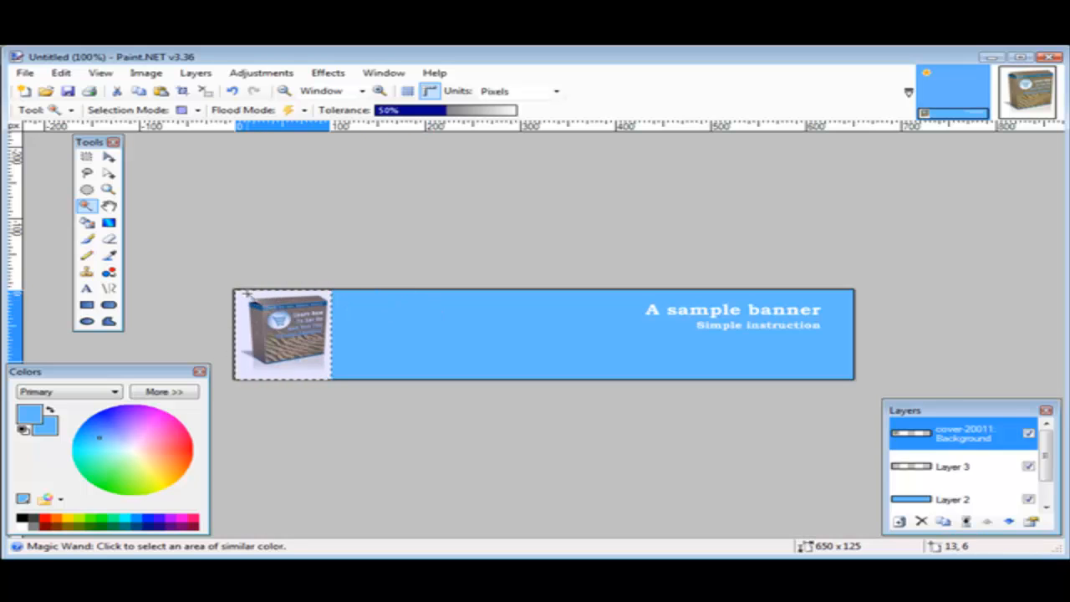
left_click(242, 296)
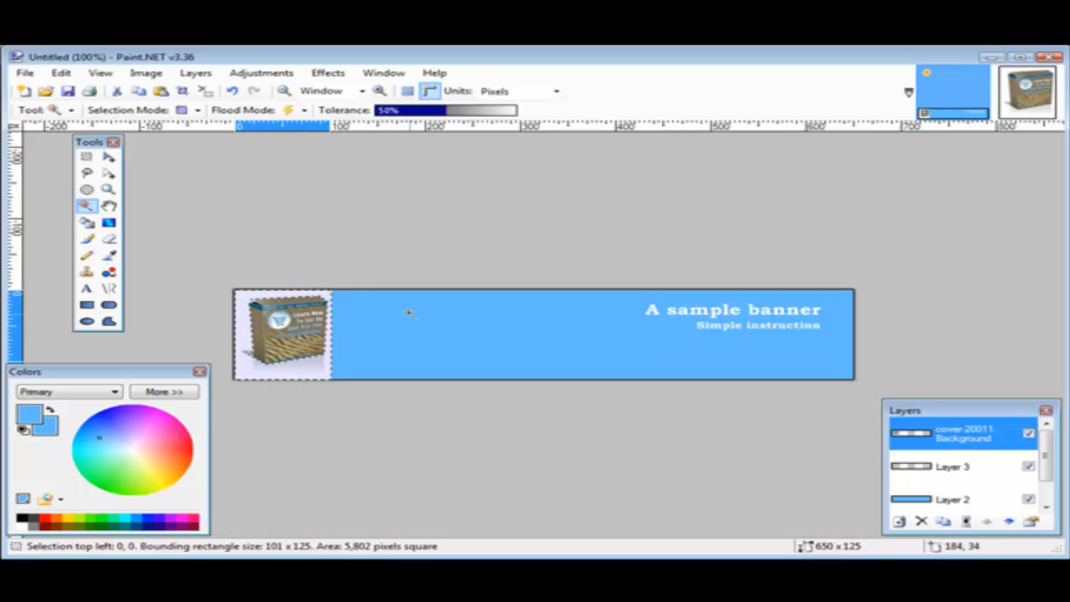
left_click(87, 223)
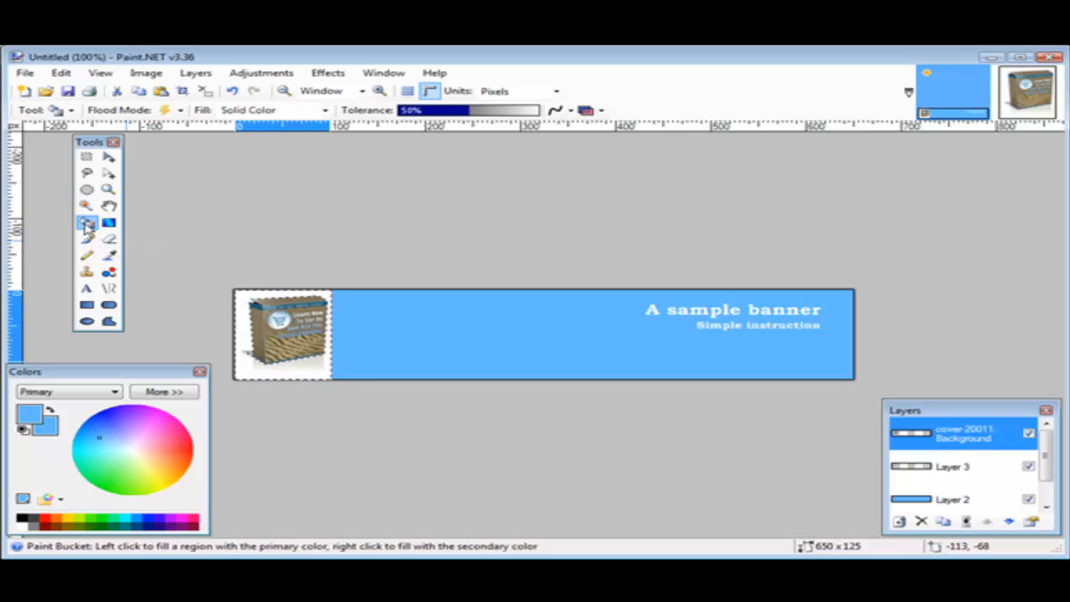
left_click(241, 301)
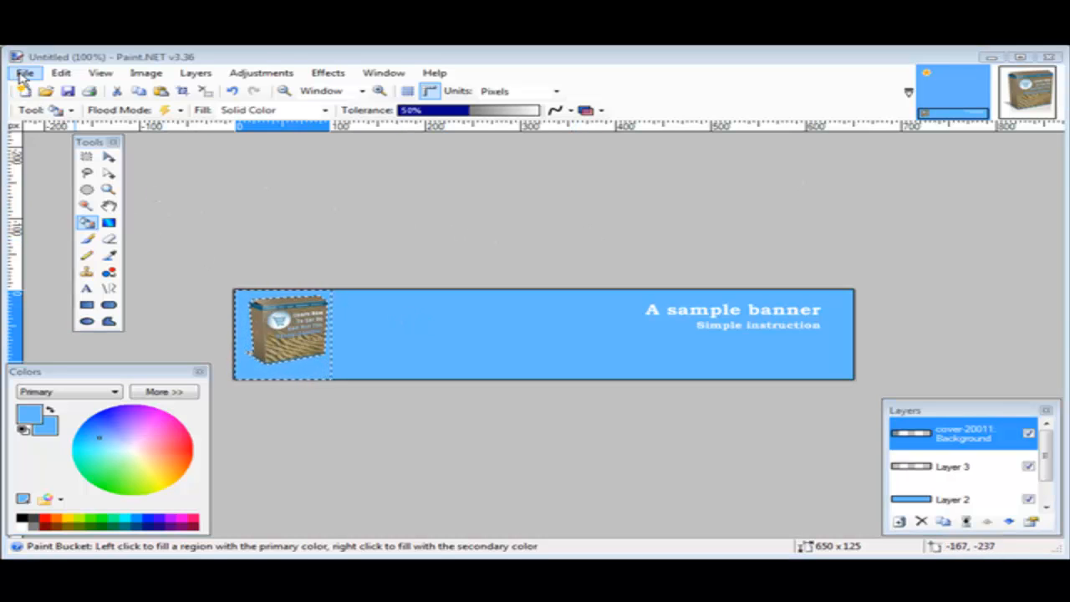
Set up saving the banner as a new file named banner in JPEG format in the jpeg folder
left_click(24, 75)
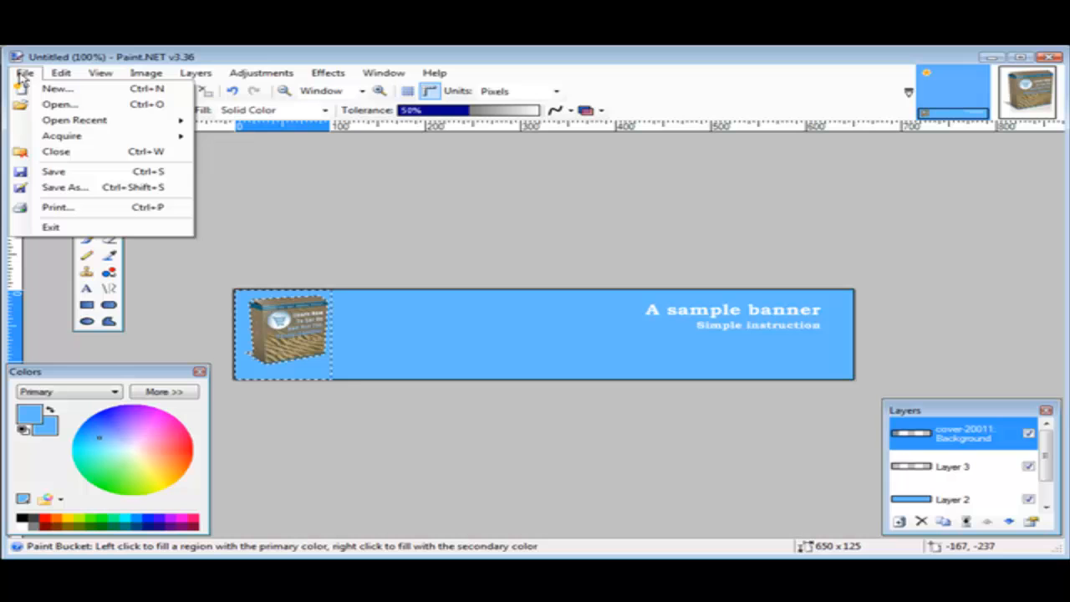
left_click(84, 189)
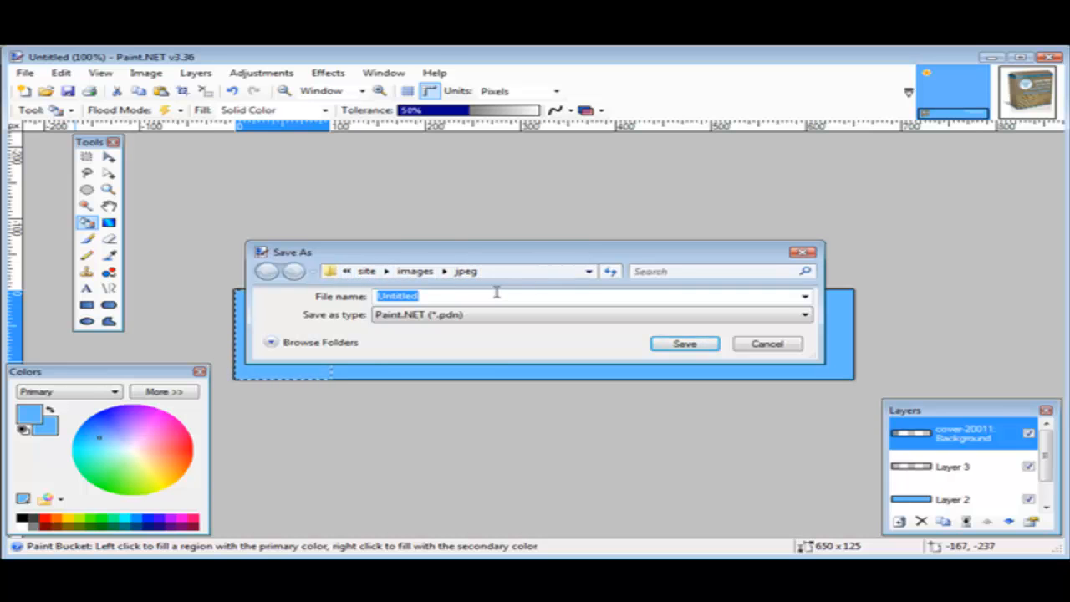
type("ba")
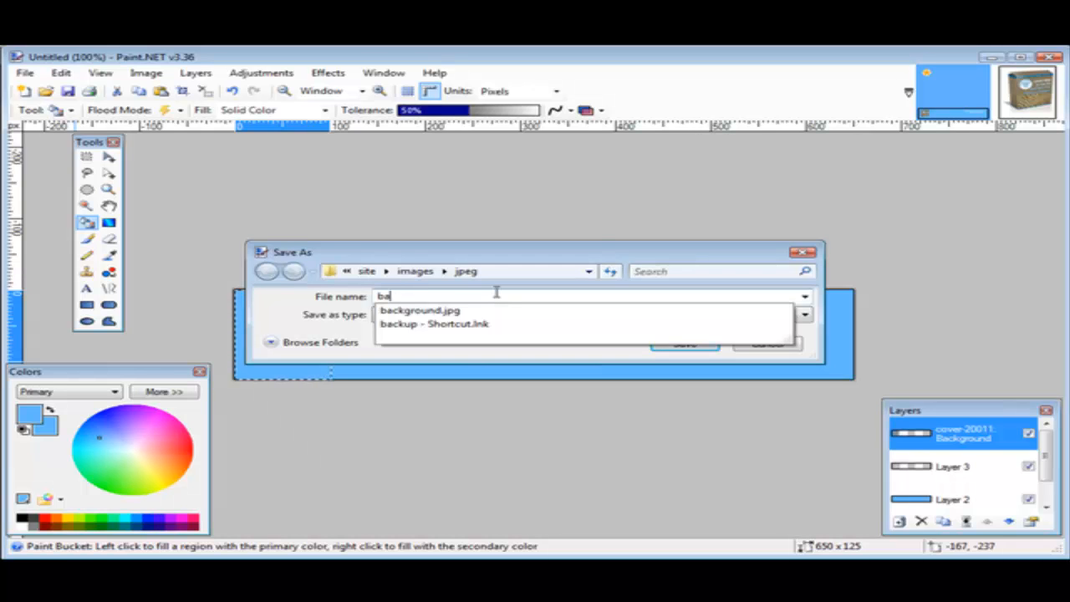
type("nn")
key("BackSpace")
key("BackSpace")
type("nner")
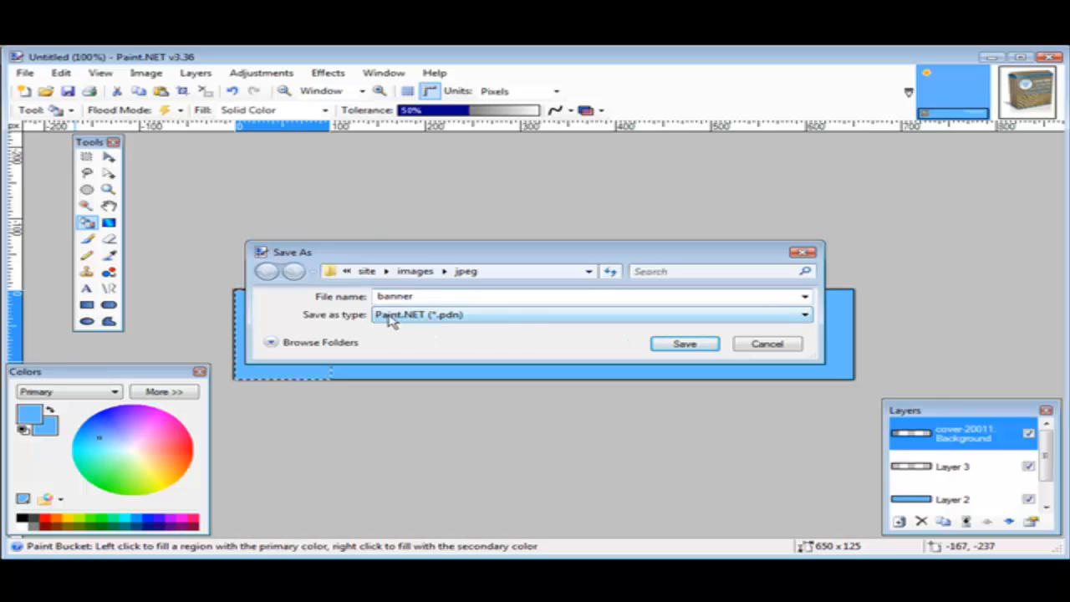
left_click(500, 322)
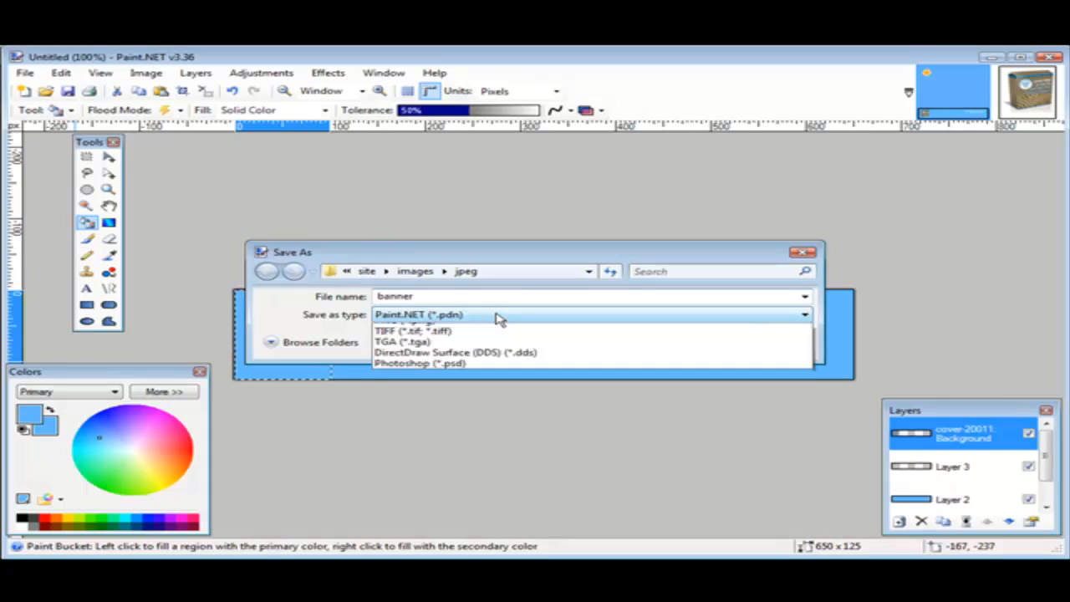
left_click(512, 366)
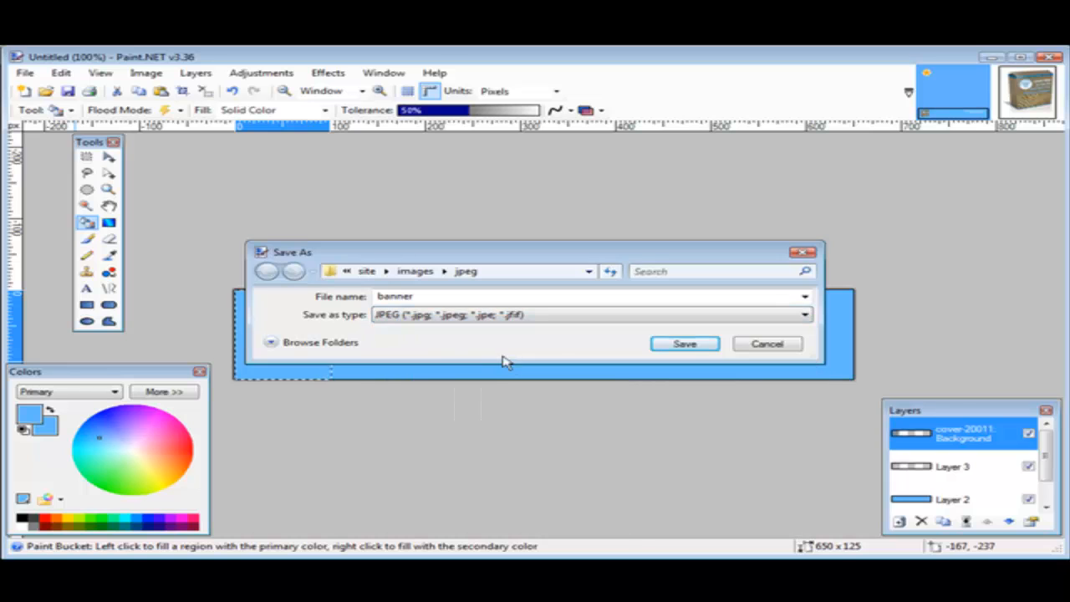
Save the banner at JPEG quality 95 and flatten its layers into one
left_click(685, 344)
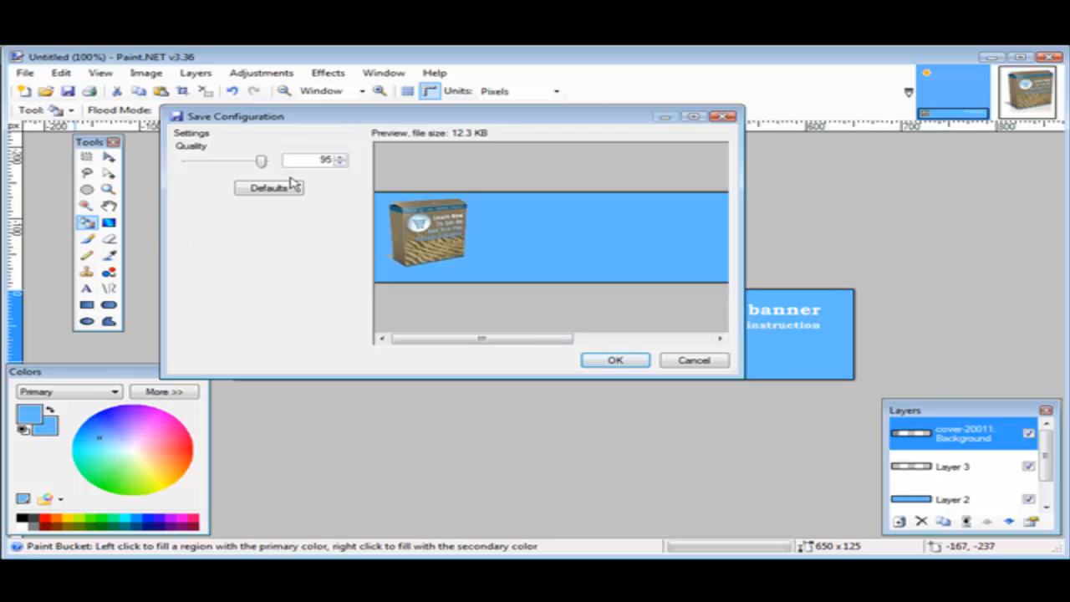
left_click(615, 360)
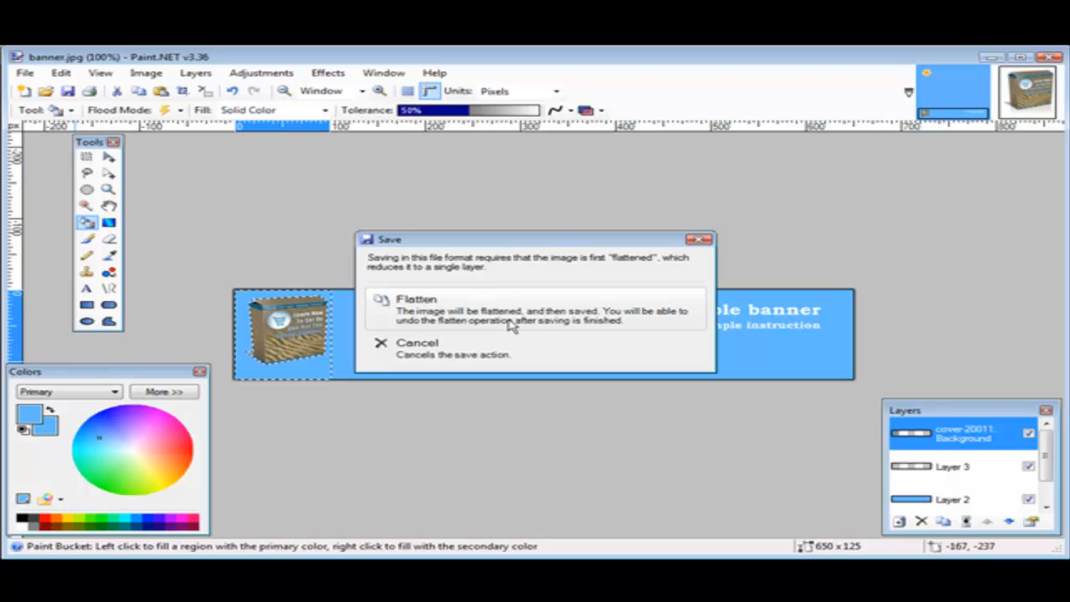
left_click(454, 309)
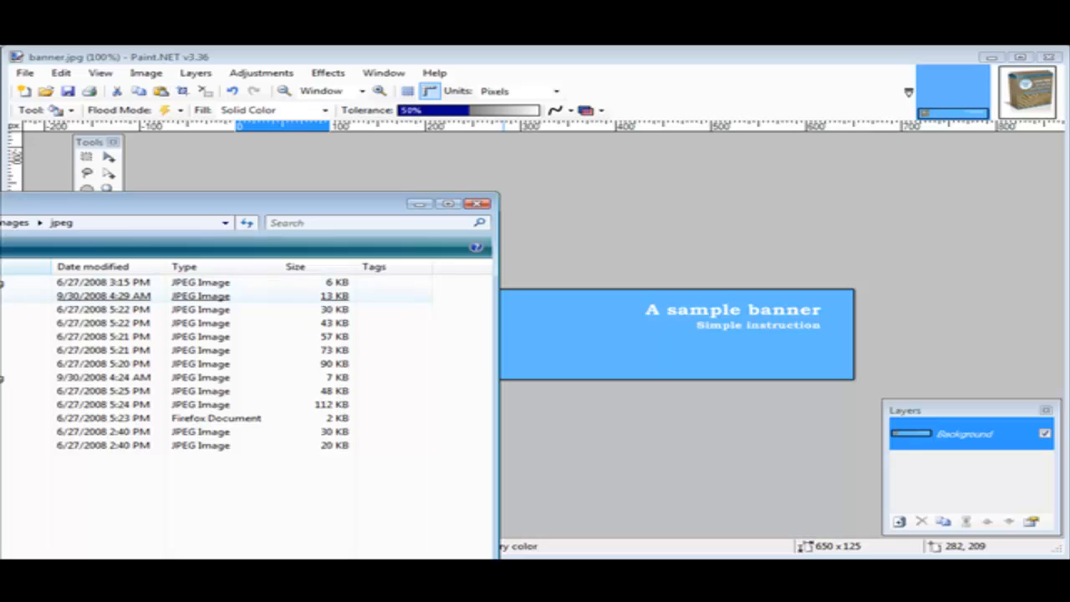
Preview the saved banner.jpg from the jpeg folder in Windows Photo Gallery and close the preview
left_click(42, 296)
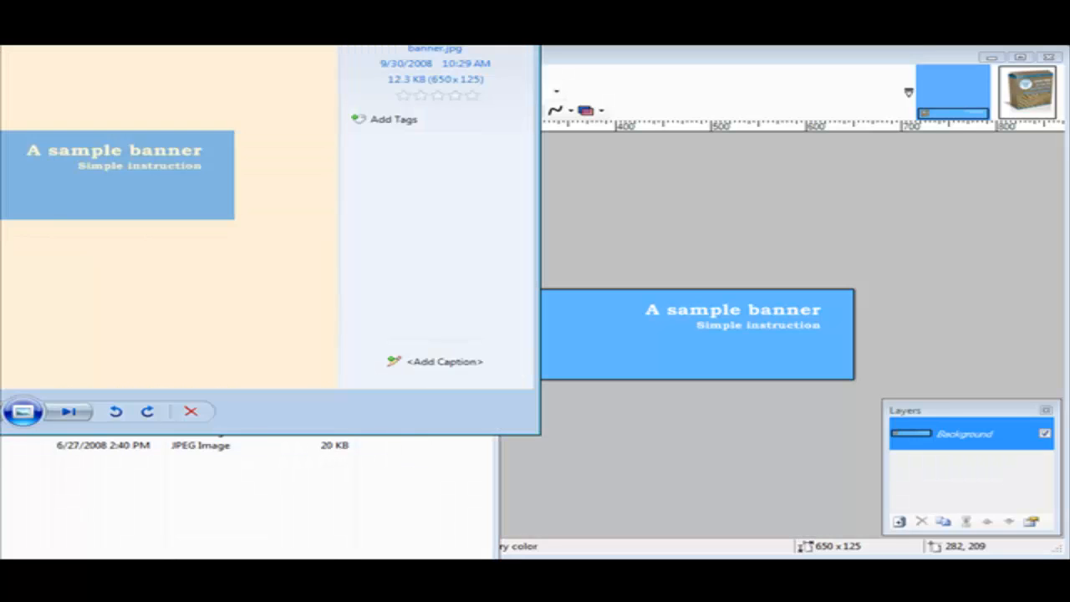
left_click_drag(3, 45, 485, 59)
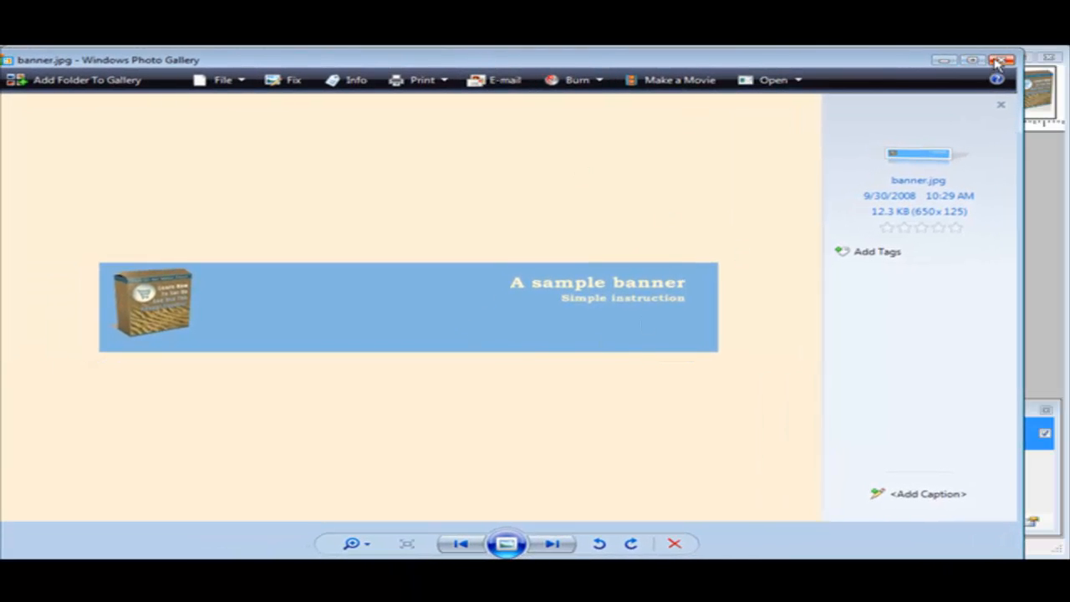
left_click(997, 64)
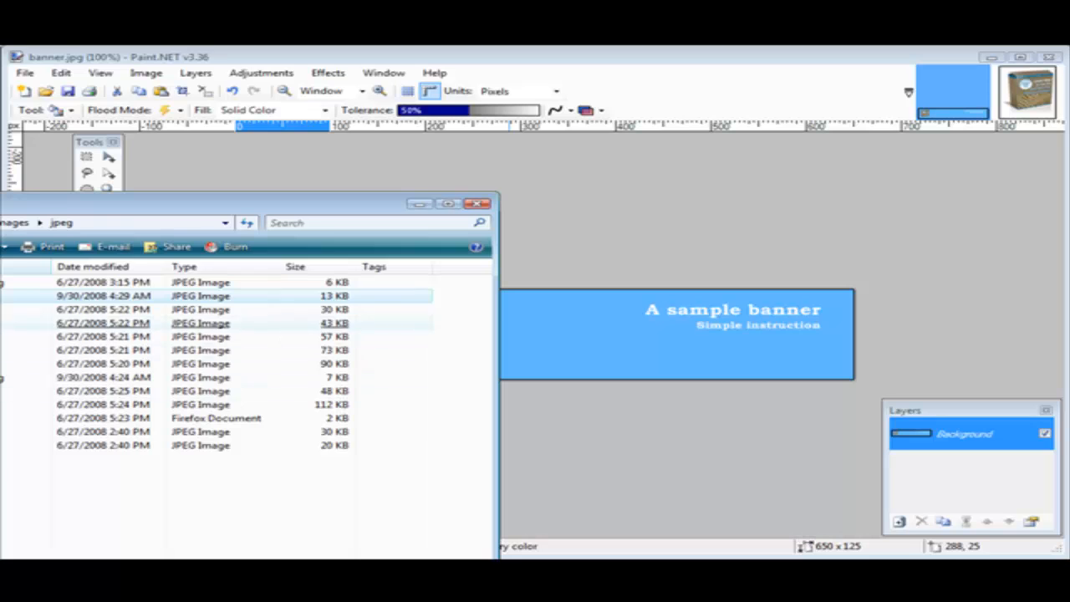
Open banner.jpg from the jpeg folder with Firefox to view it in the browser
right_click(4, 298)
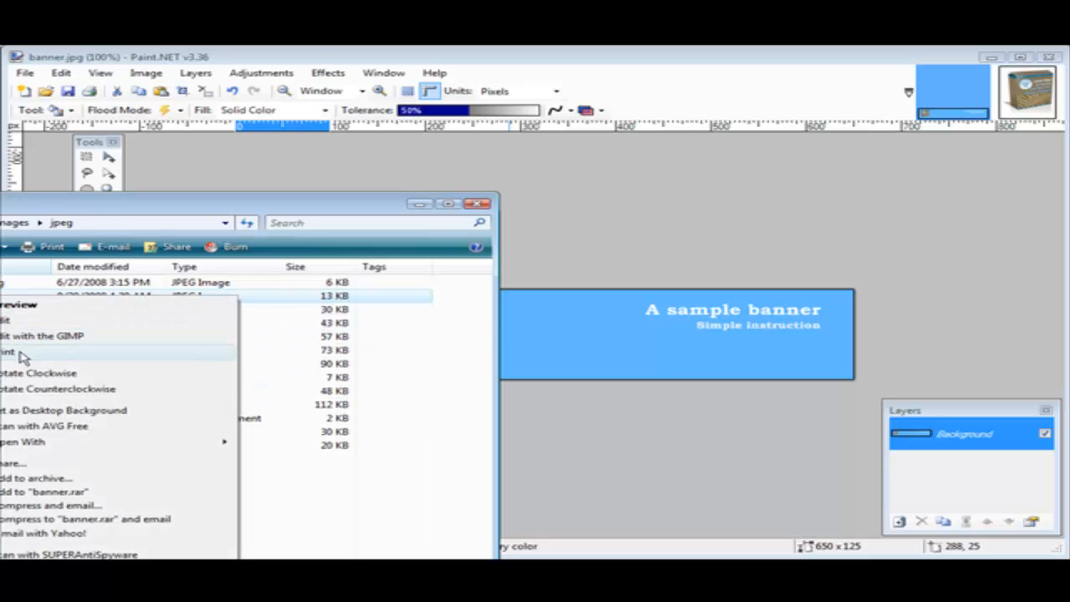
mouse_move(57, 443)
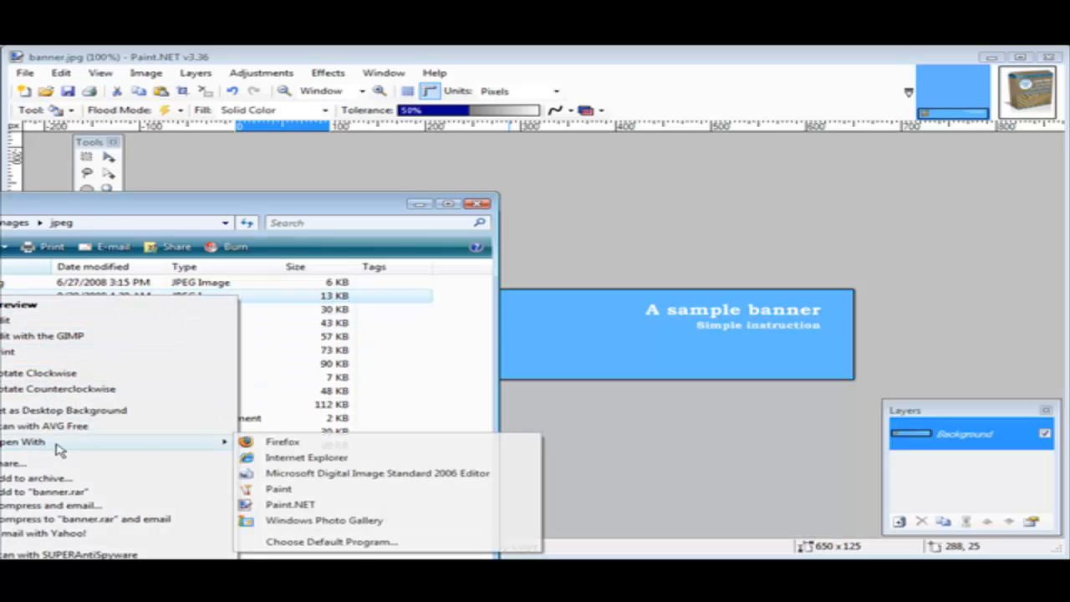
left_click(282, 442)
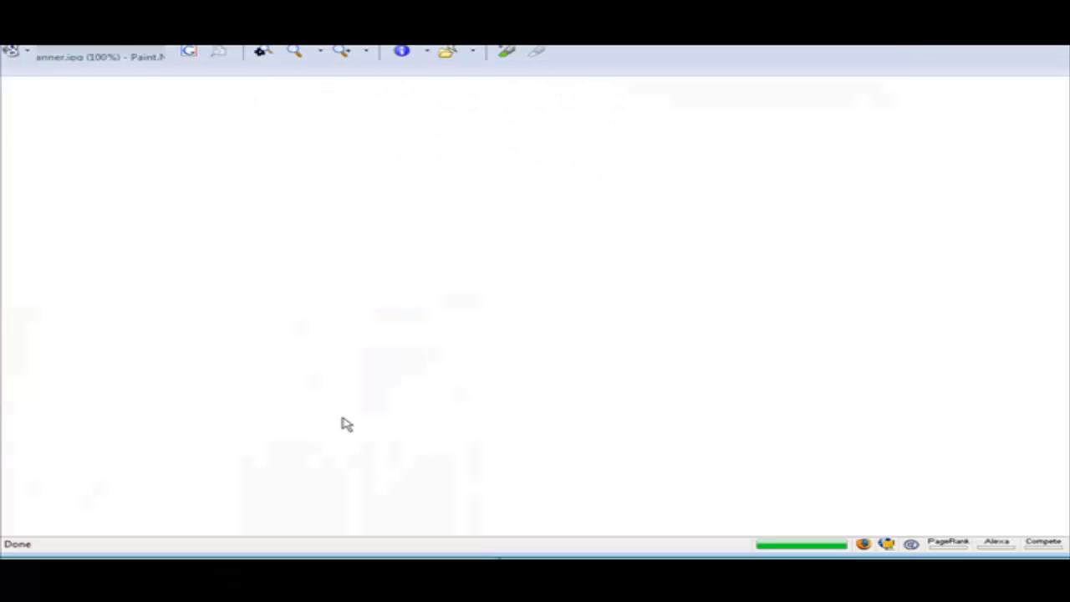